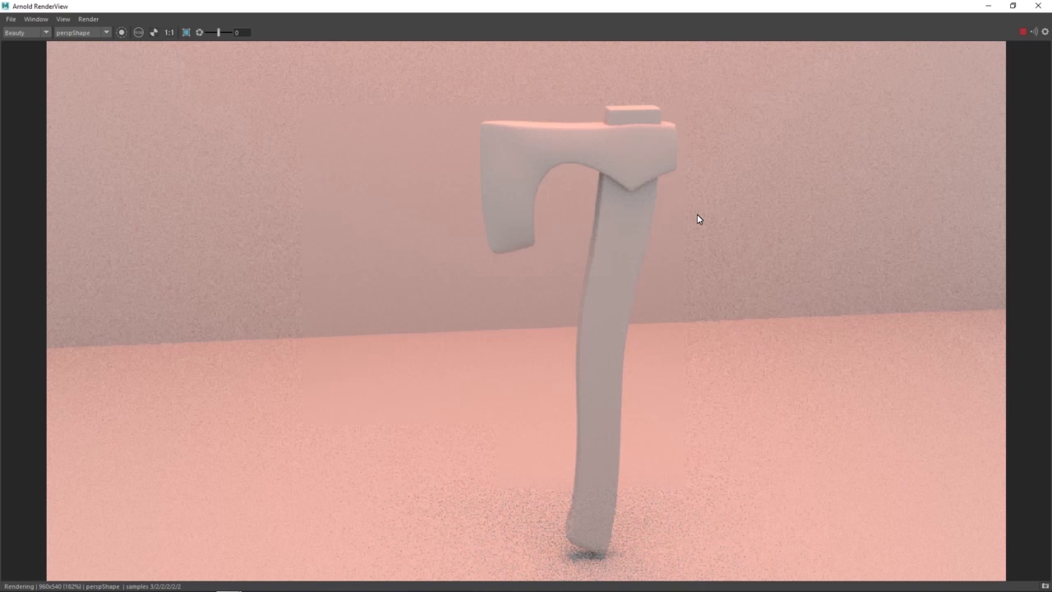
- Tumble the RenderView camera to a front-on angle of the pink axe so the render restarts
left_click_drag(697, 218, 636, 272, "alt")
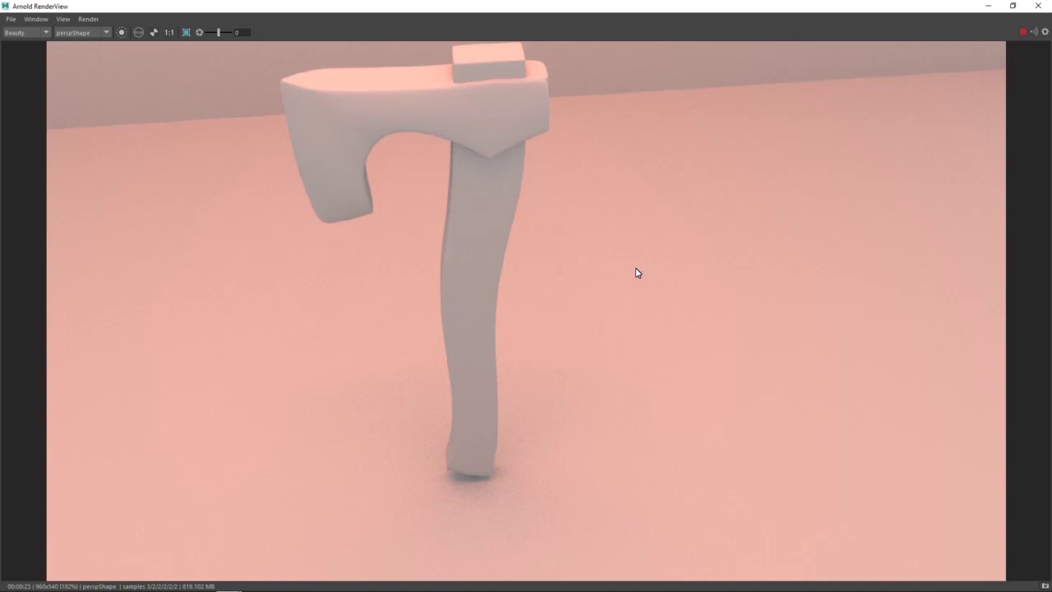
right_click_drag(636, 273, 631, 259, "alt")
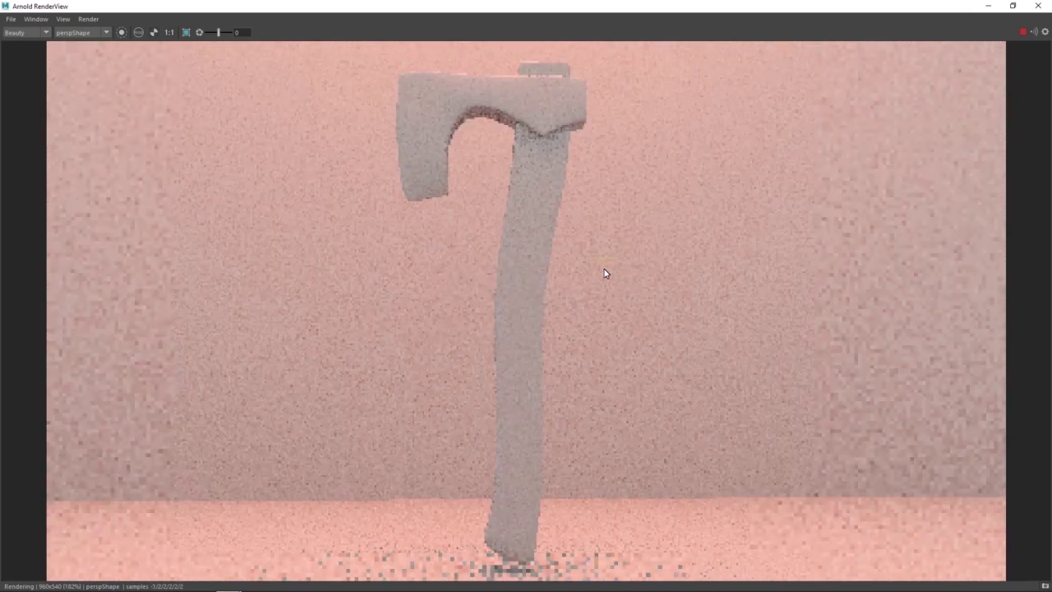
key("alt")
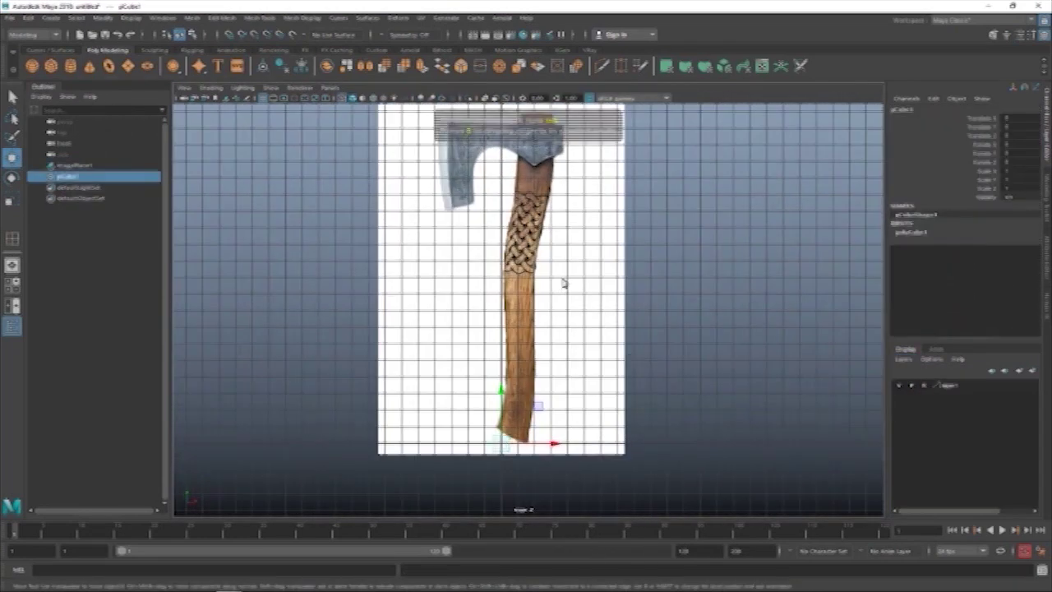
- Move the handle block's vertices to fit the curved outline of the reference handle
left_click(548, 425)
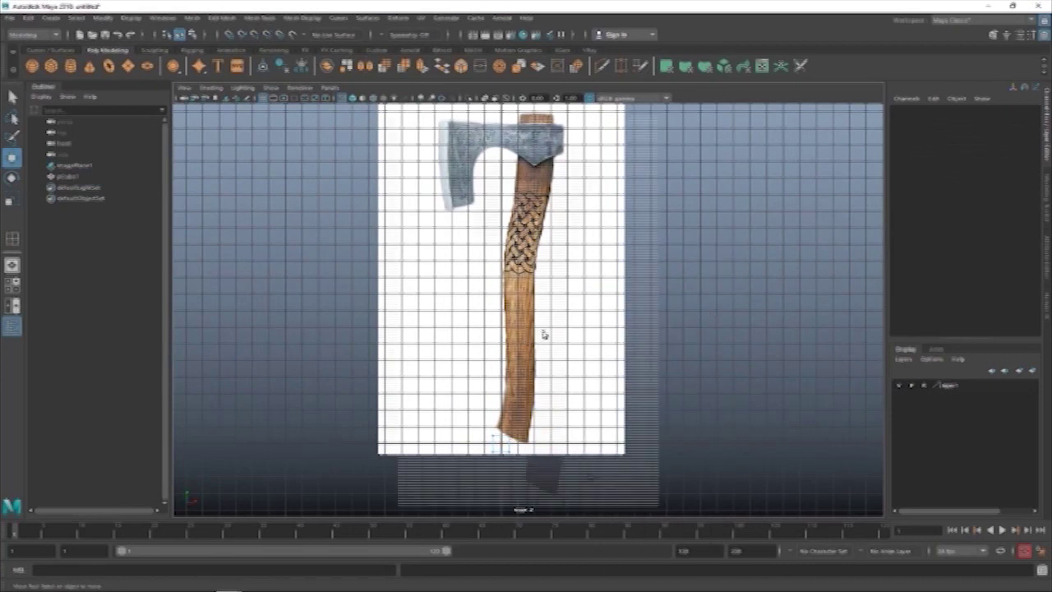
scroll(542, 333, "up", 8)
scroll(543, 332, "down", 3)
left_click_drag(535, 246, 535, 352)
mouse_move(542, 419)
left_mouse_down()
mouse_move(380, 389)
mouse_move(406, 357)
left_mouse_up()
left_click_drag(521, 246, 538, 300)
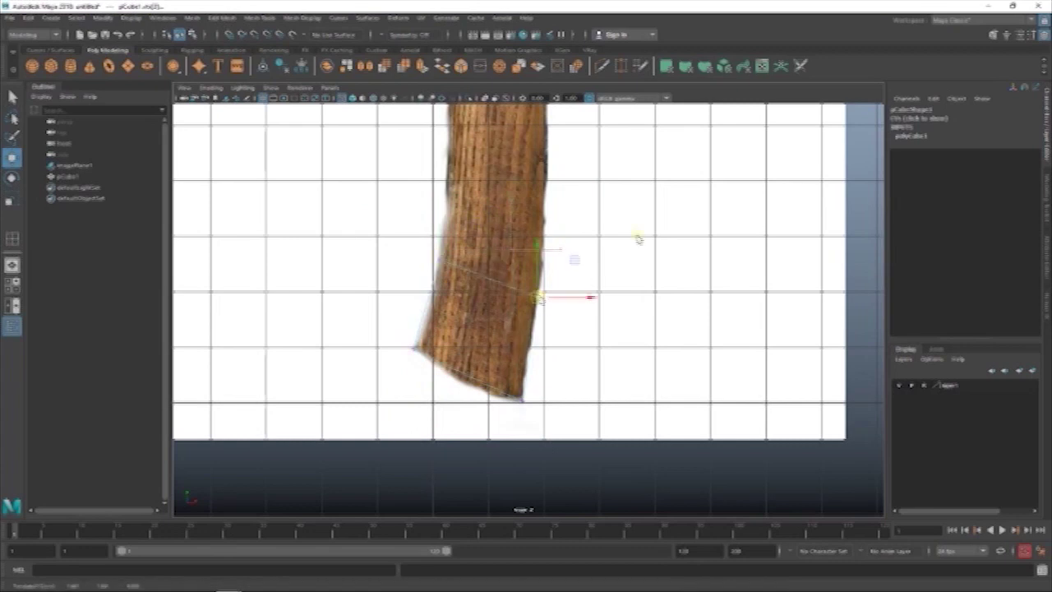
left_click(521, 400)
left_click(428, 251)
left_click(482, 272)
- Cut a new edge loop and extrude the block's top face up the handle toward the knotwork
right_click_drag(598, 230, 567, 345, "shift")
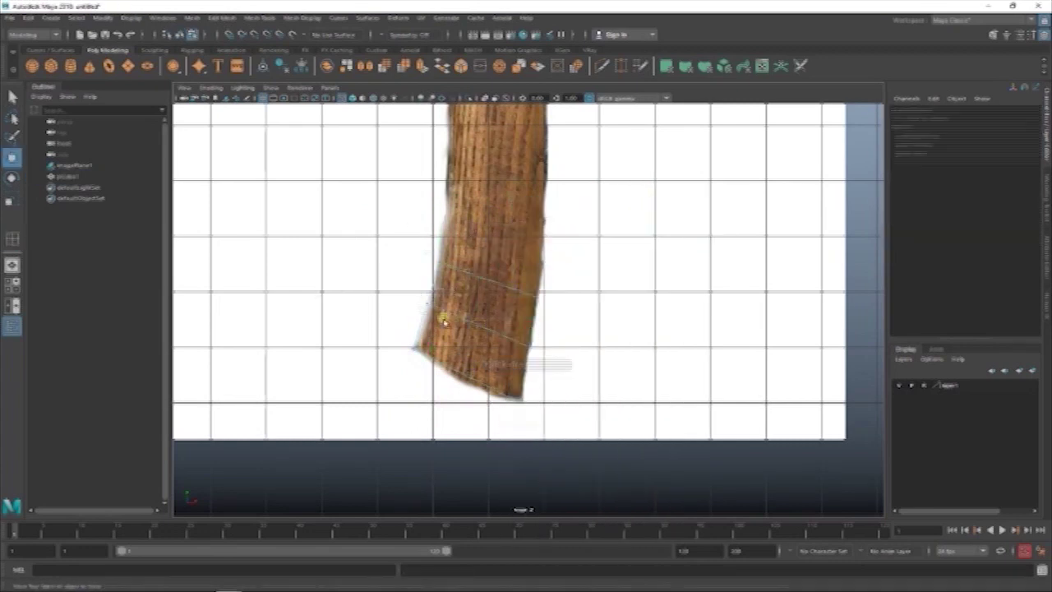
middle_click_drag(564, 305, 601, 304, "alt")
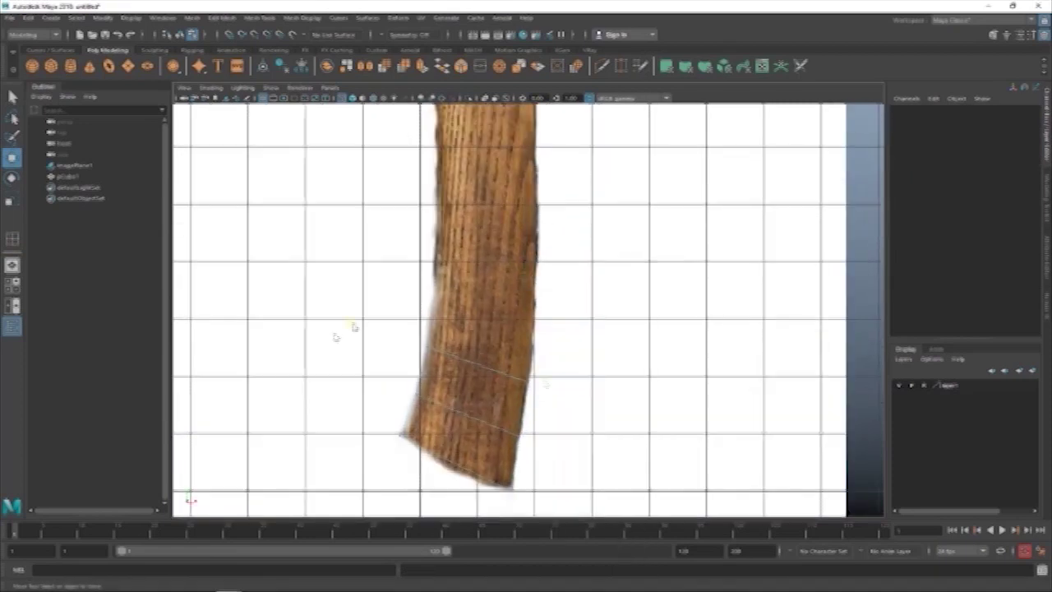
left_click(469, 365)
key("ctrl+e")
middle_click_drag(470, 362, 449, 371, "alt")
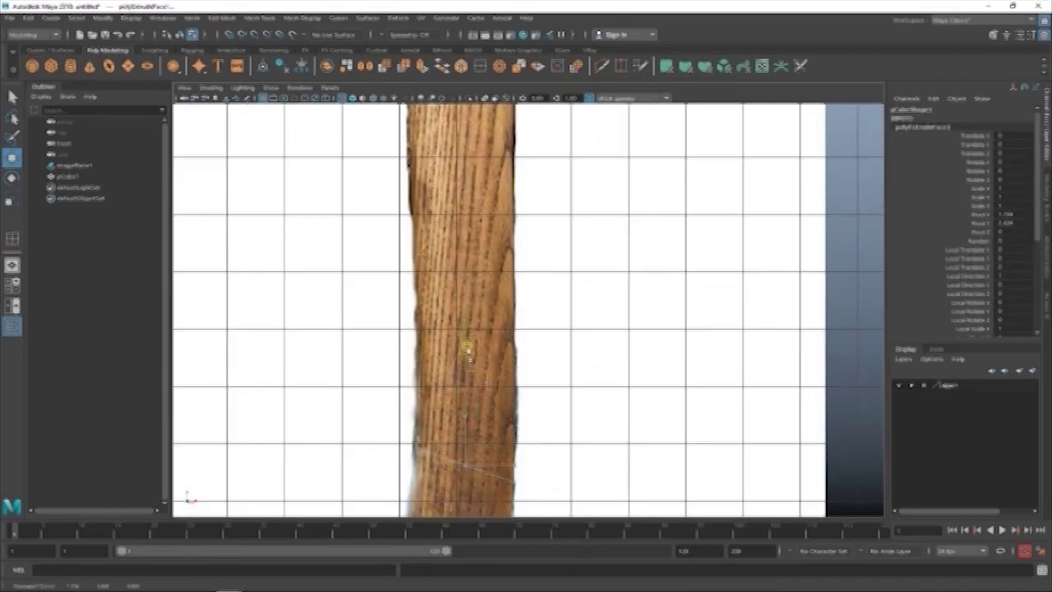
left_click_drag(469, 355, 462, 446, "alt")
middle_click_drag(453, 305, 435, 279, "alt")
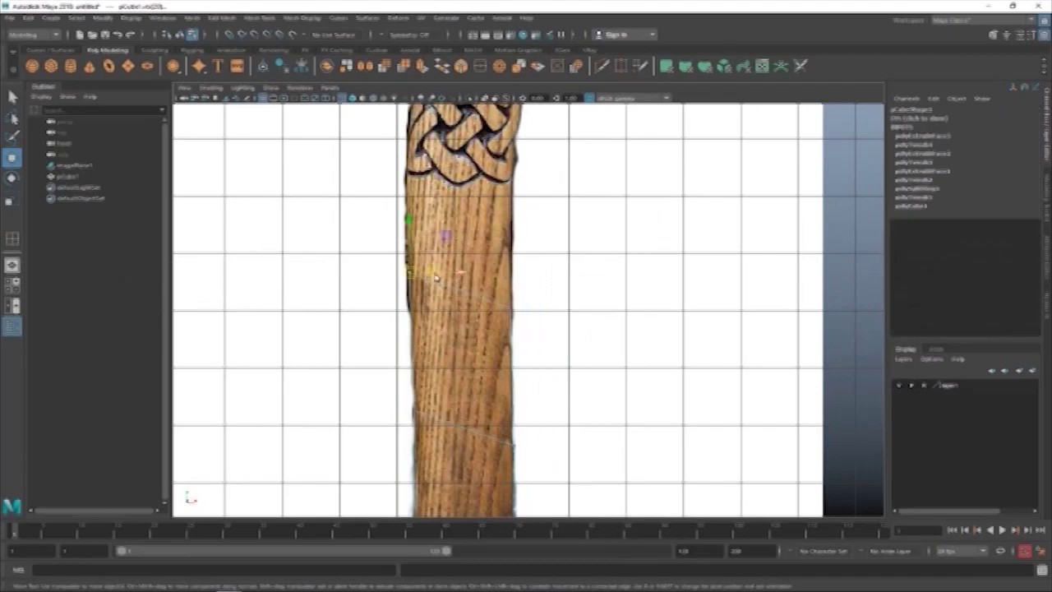
middle_click_drag(545, 274, 545, 197, "alt")
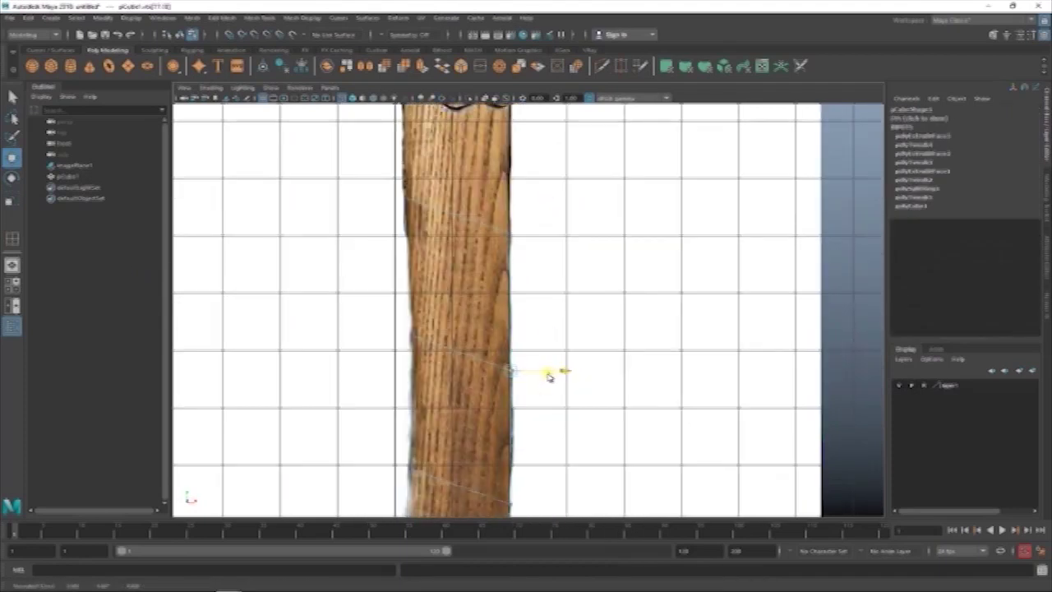
key("space")
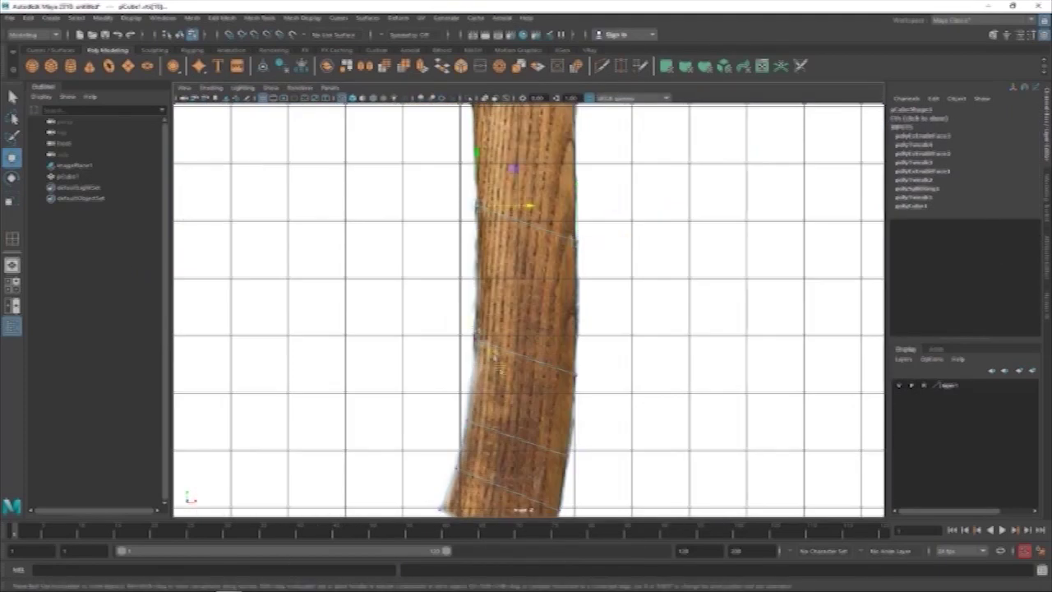
key("space")
key("ctrl+a")
- Maximize the viewport and select the handle vertices at the knotwork's right edge
mouse_move(603, 295)
middle_mouse_down("alt")
mouse_move(751, 235)
mouse_move(704, 218)
middle_mouse_up("alt")
key("ctrl+space")
key("space")
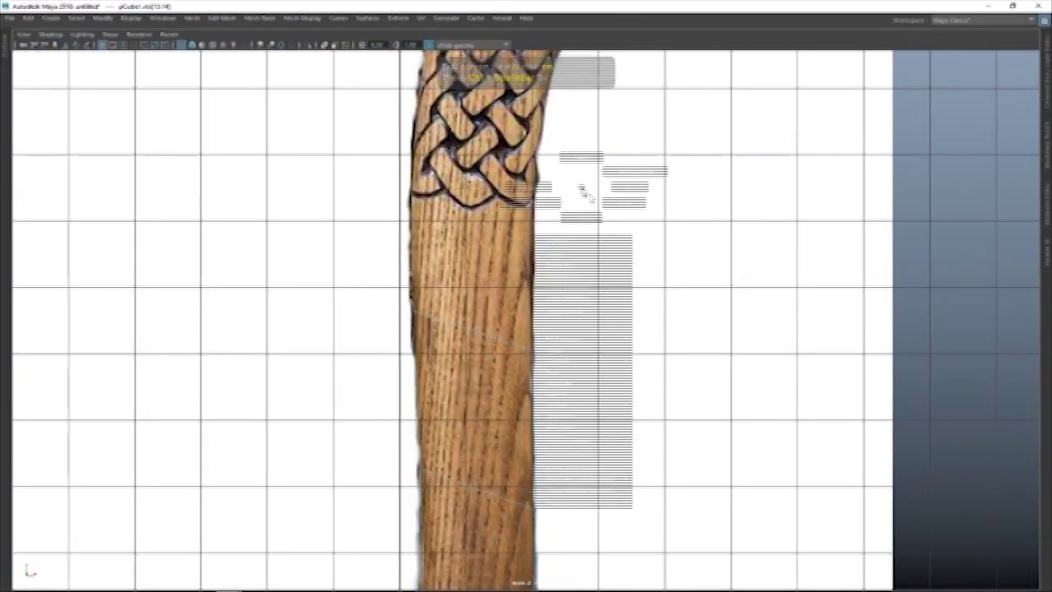
middle_click_drag(521, 328, 496, 236, "alt")
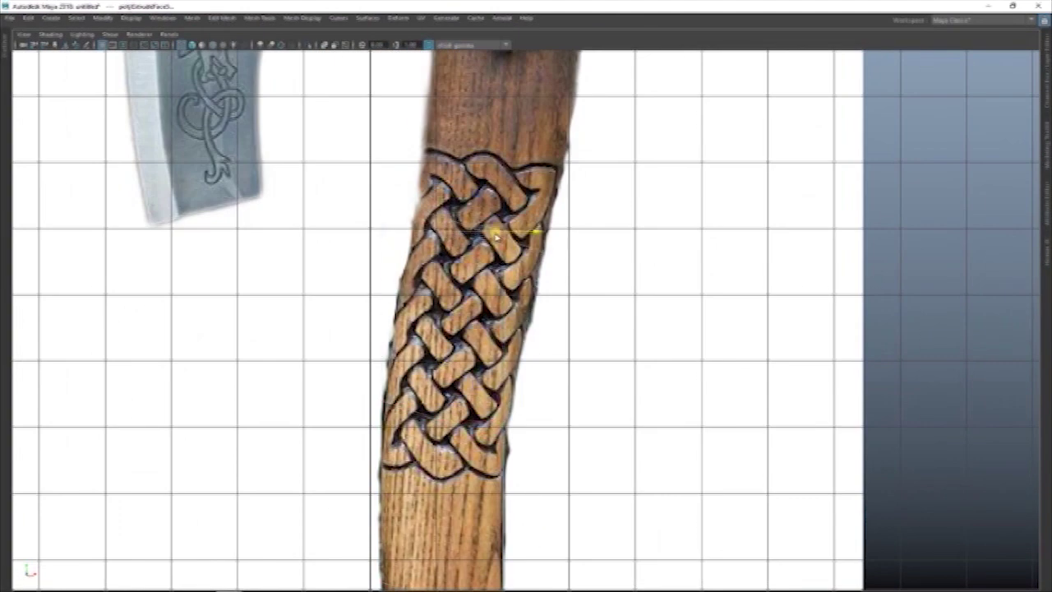
scroll(496, 236, "down", 2)
left_click_drag(460, 206, 575, 345)
scroll(595, 282, "up", 2)
left_click(547, 265)
left_click(425, 230)
right_click(452, 267)
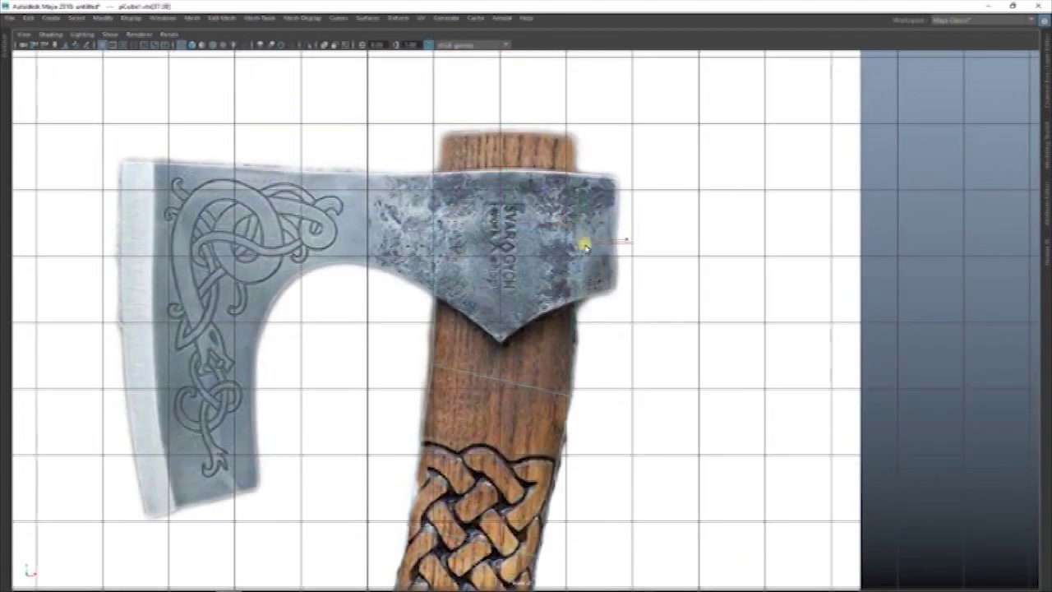
- Select the handle vertices up to the top end so they match the reference
left_click(430, 366)
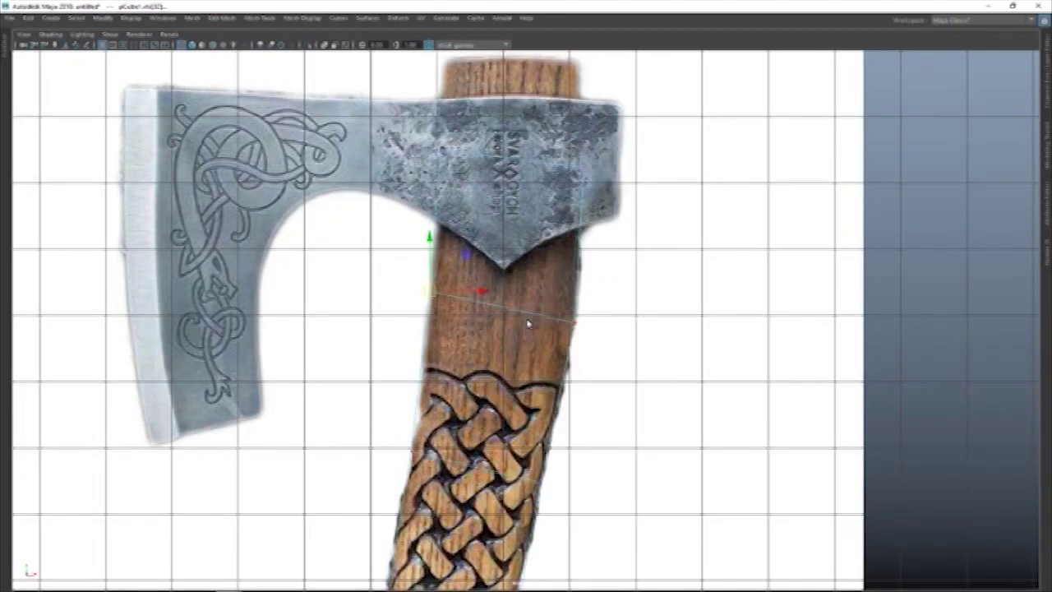
left_click(424, 373)
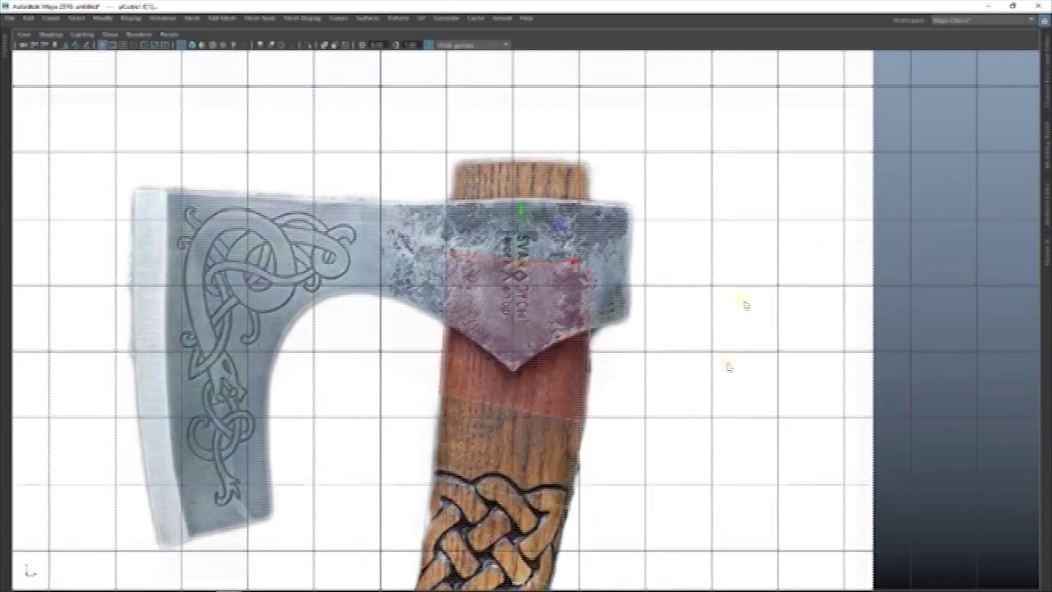
middle_click_drag(744, 305, 728, 369, "alt")
left_click(571, 332)
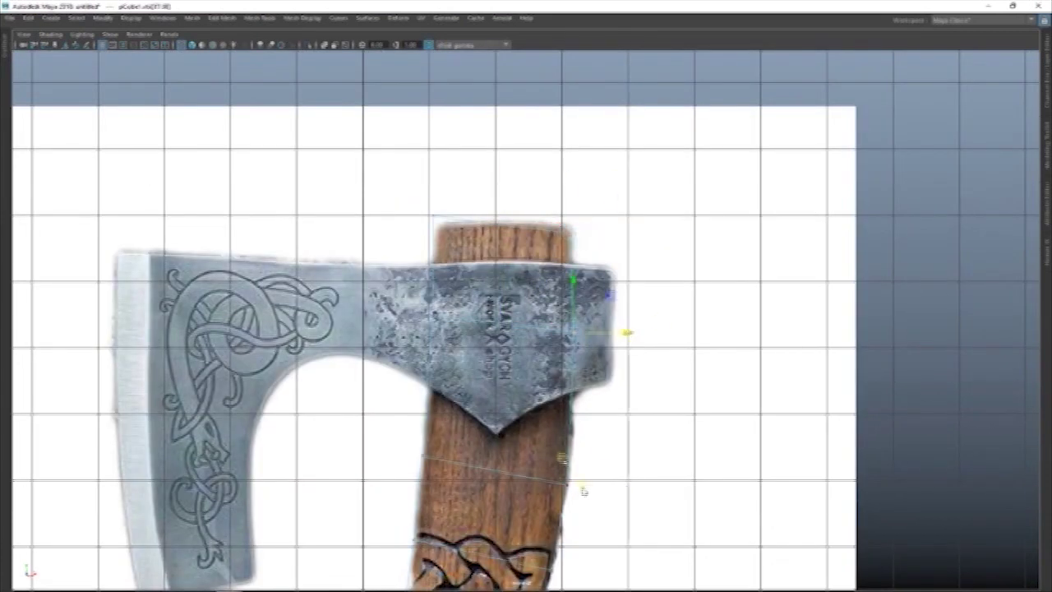
left_click(433, 218)
left_click(500, 230)
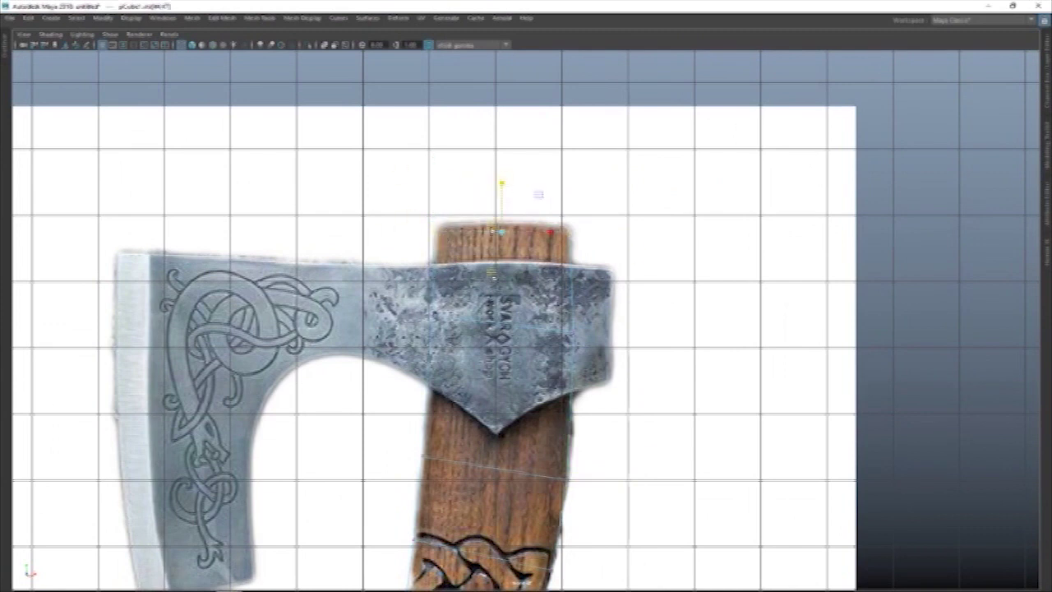
- Check the handle in perspective, then return to the front view of the axe head
key("space")
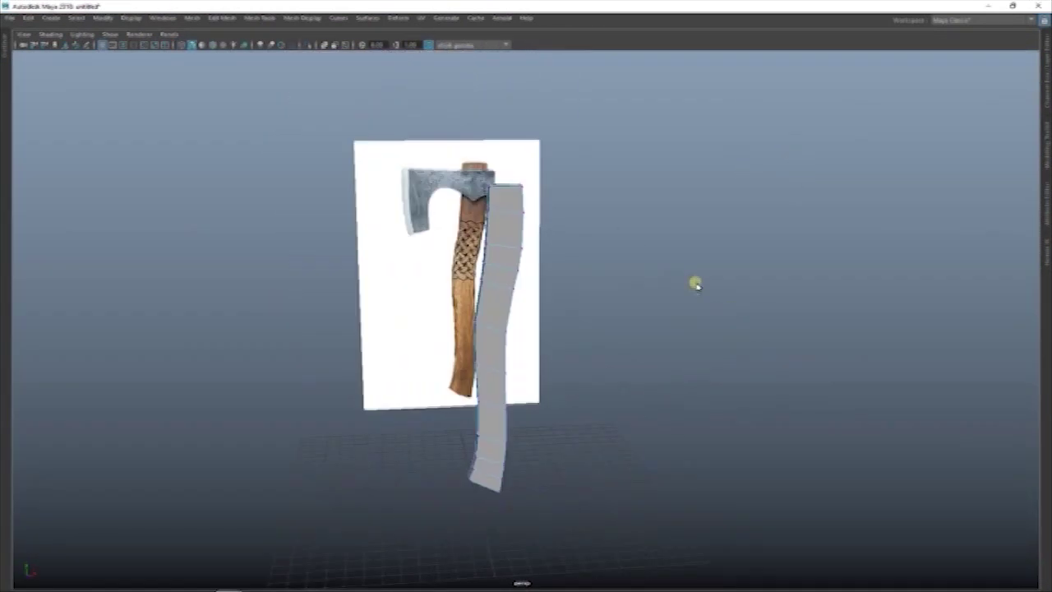
key("space")
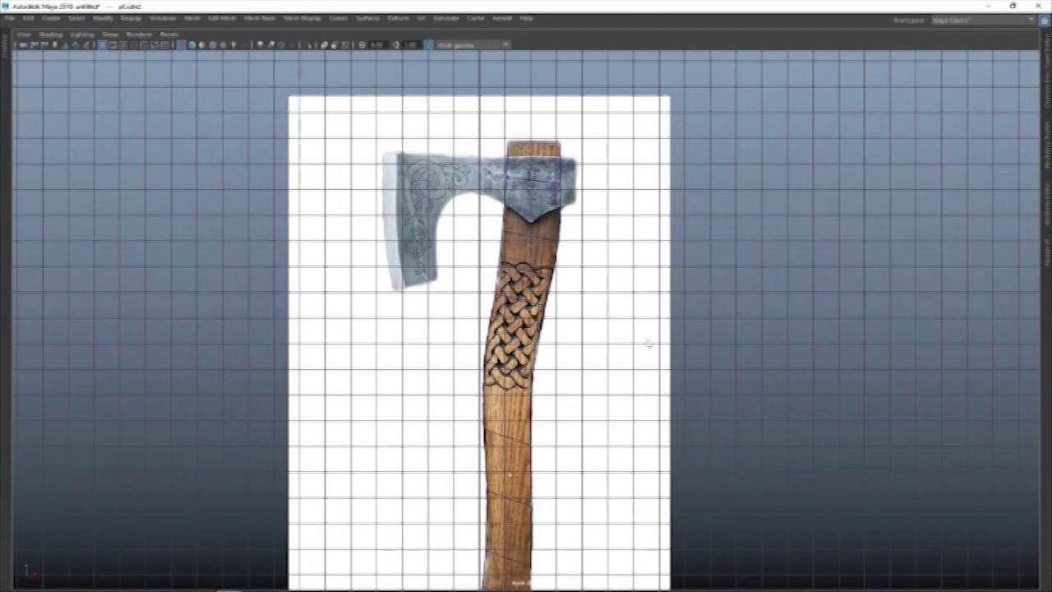
scroll(648, 342, "down", 1)
scroll(693, 422, "up", 3)
scroll(460, 164, "up", 2)
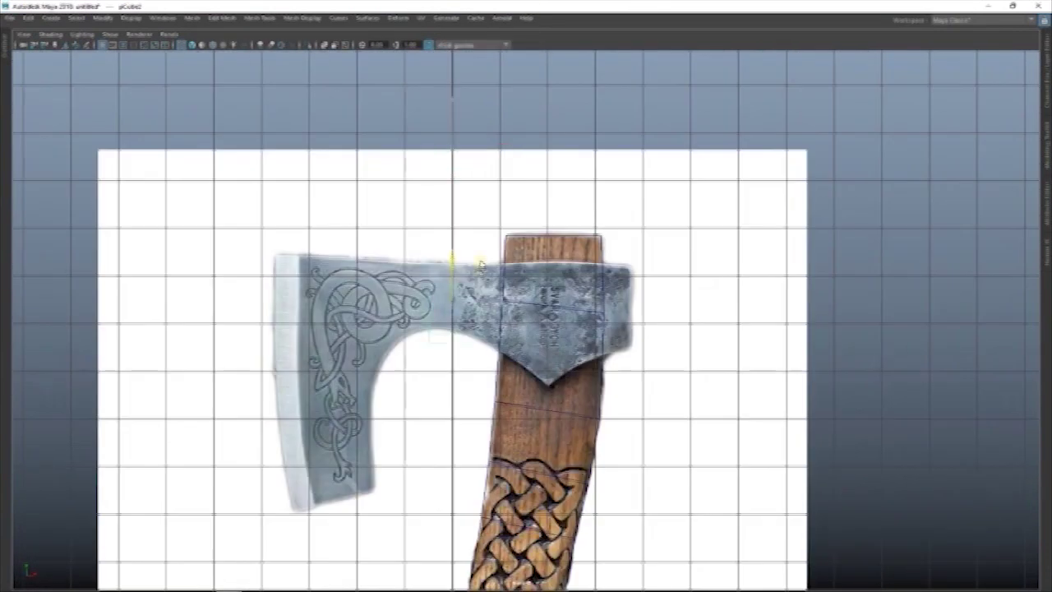
key("space")
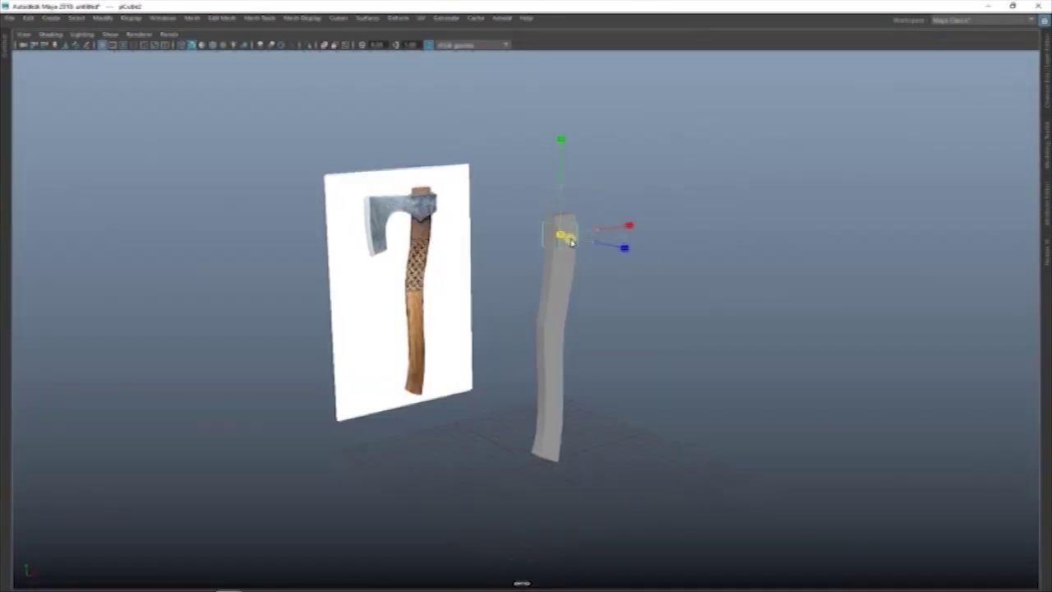
key("space")
- Move the new box's right-side vertices to the socket edge and select its left side
scroll(645, 351, "up", 2)
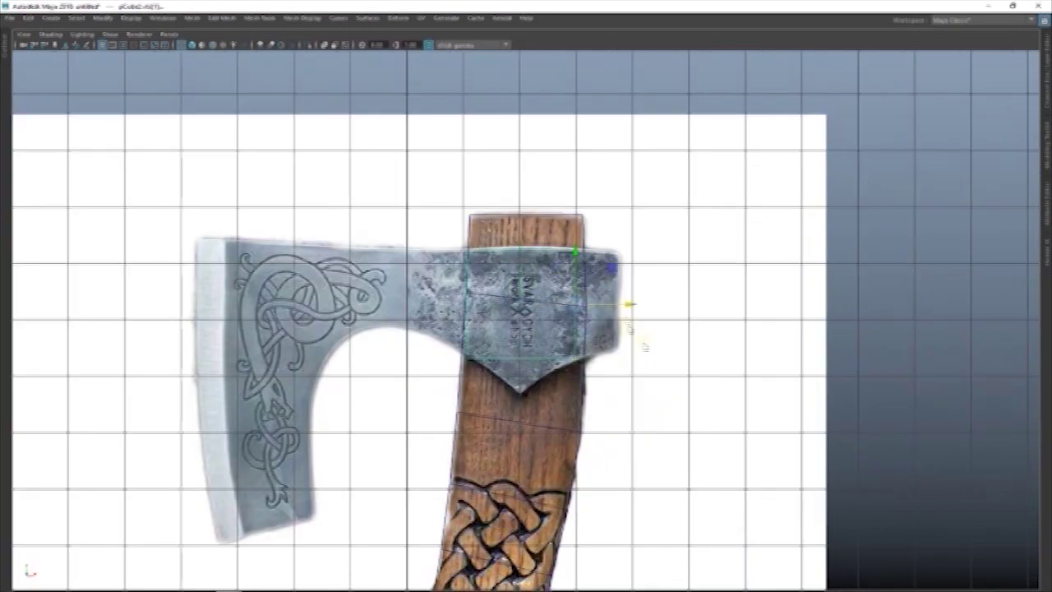
right_click_drag(664, 307, 633, 307)
left_click_drag(632, 238, 608, 354)
left_click_drag(633, 234, 608, 262)
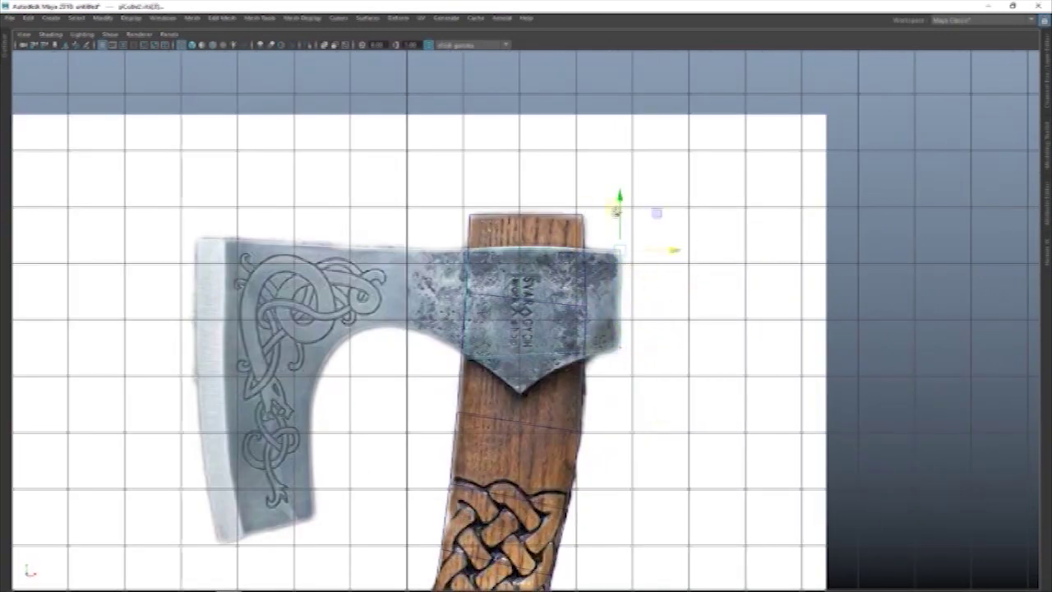
left_click_drag(364, 188, 493, 366)
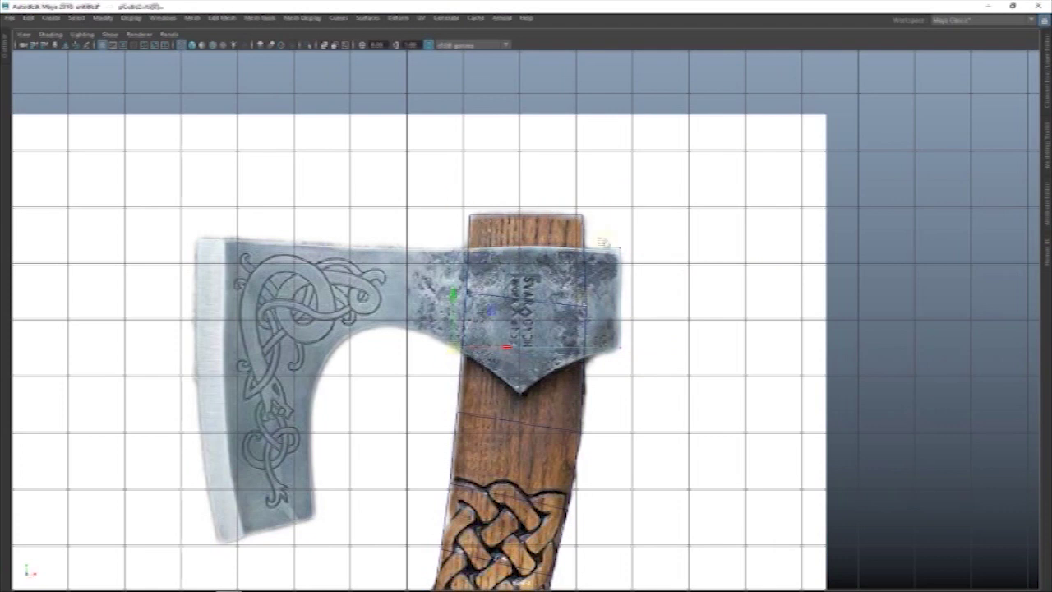
- Switch to vertex mode and select axe head corner and top vertices to trace the reference
right_click_drag(693, 191, 634, 192)
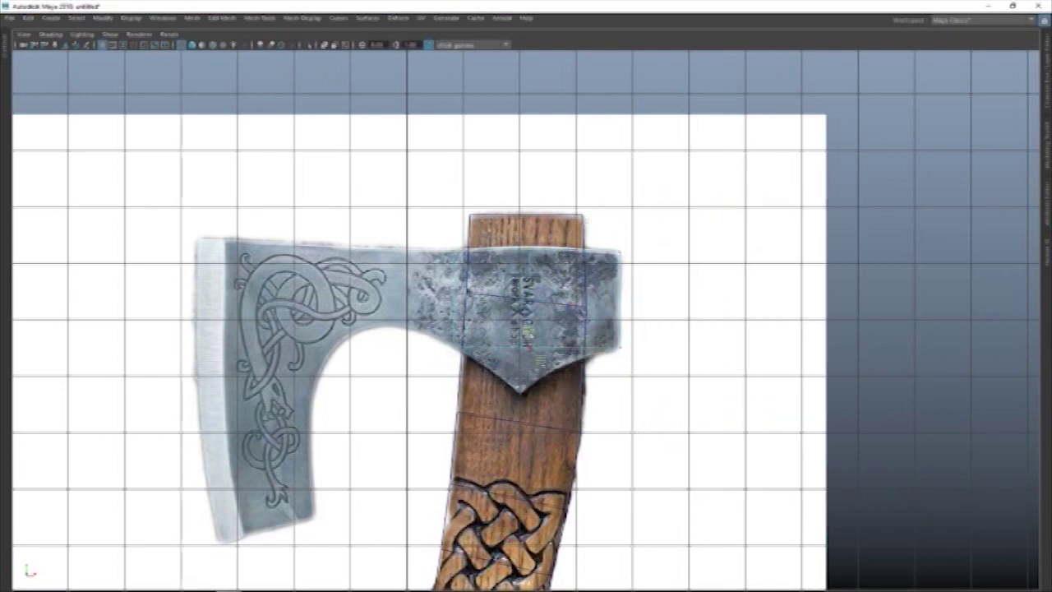
right_click_drag(662, 227, 683, 306)
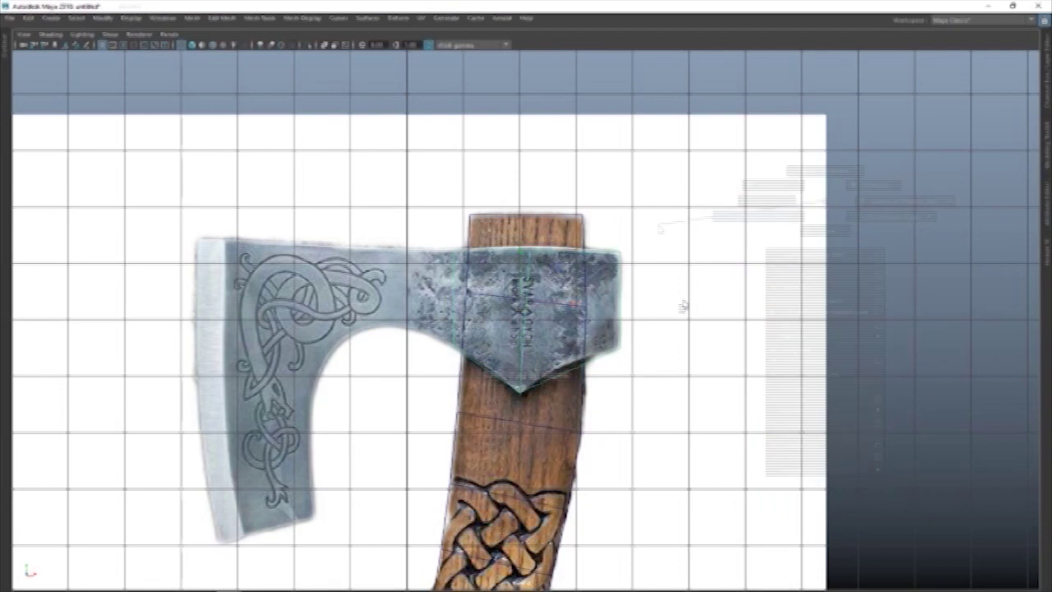
left_click(574, 305)
left_click(621, 262)
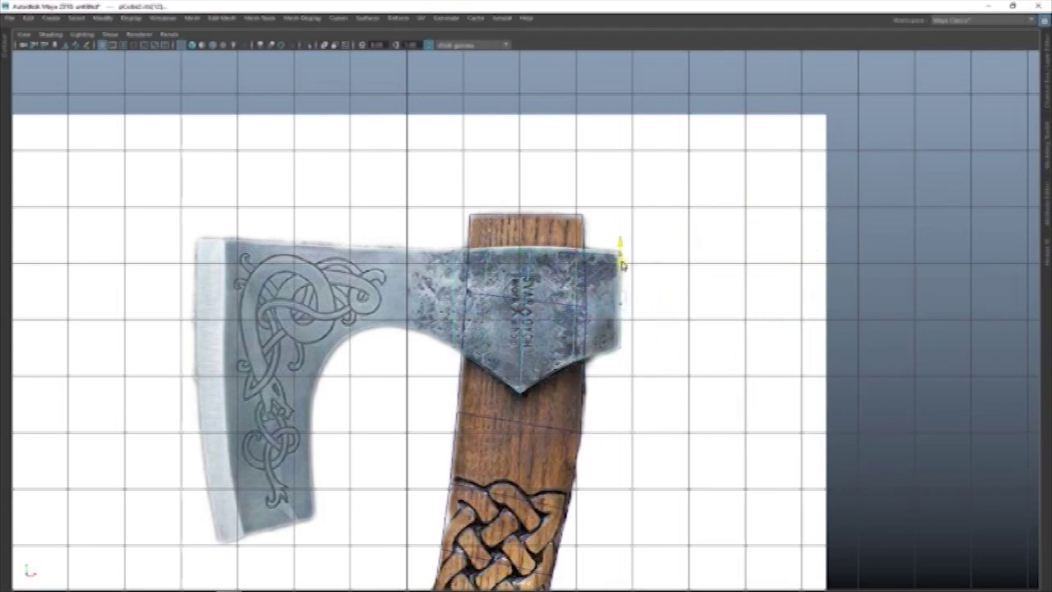
left_click(445, 284)
left_click(448, 276)
left_click(484, 281)
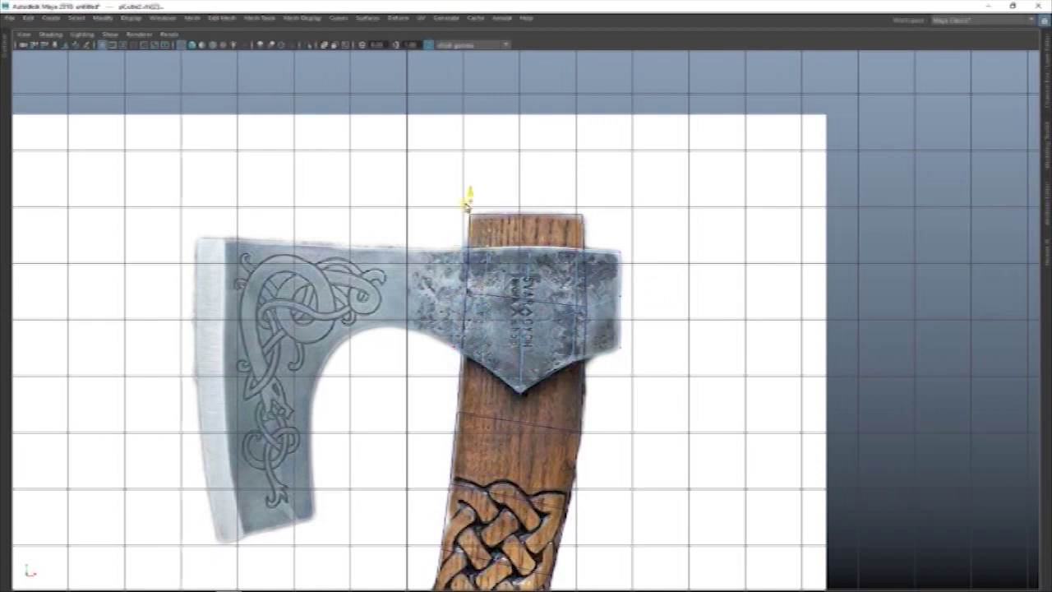
- Adjust further axe head vertices so the mesh follows the reference outline
right_click(695, 206)
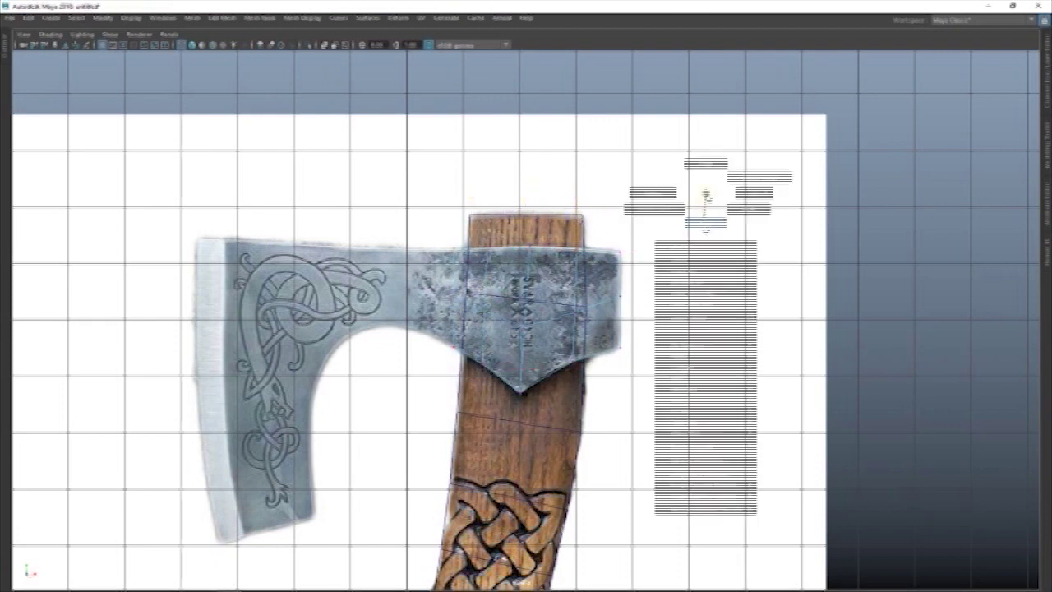
right_click(514, 267)
left_click(467, 265)
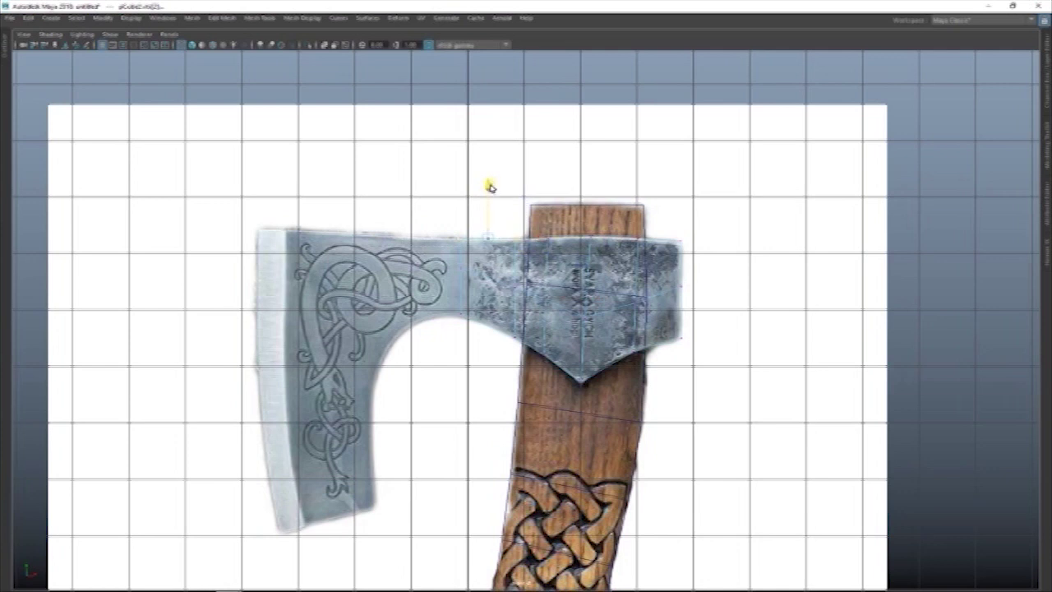
left_click(494, 240)
scroll(428, 284, "up", 1)
right_click(482, 276)
left_click(402, 305)
left_click(409, 247)
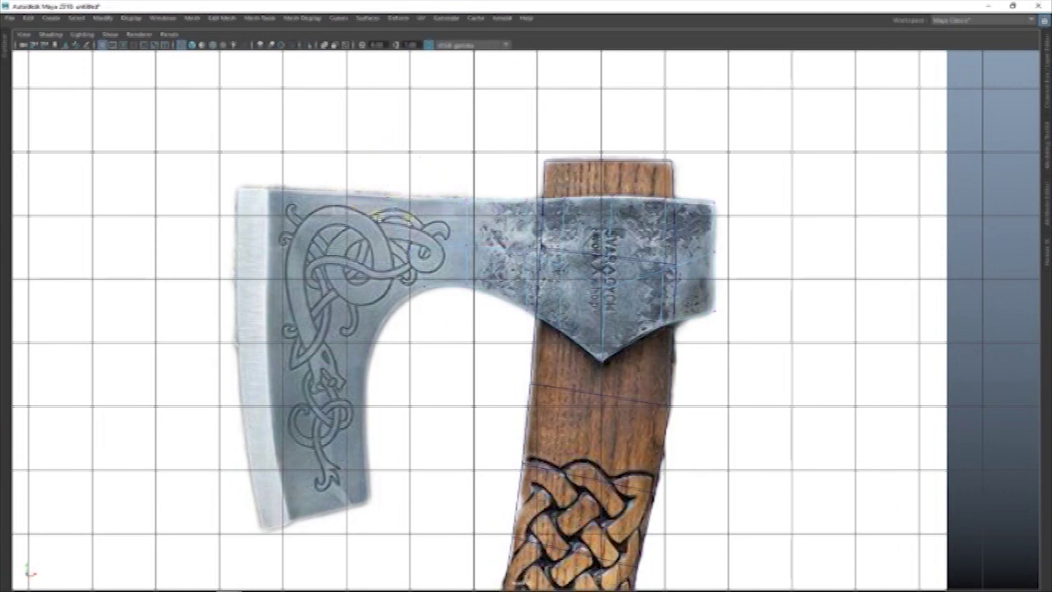
- Change component mode and select blade components, zooming in on the top-left corner
right_click_drag(373, 216, 308, 278)
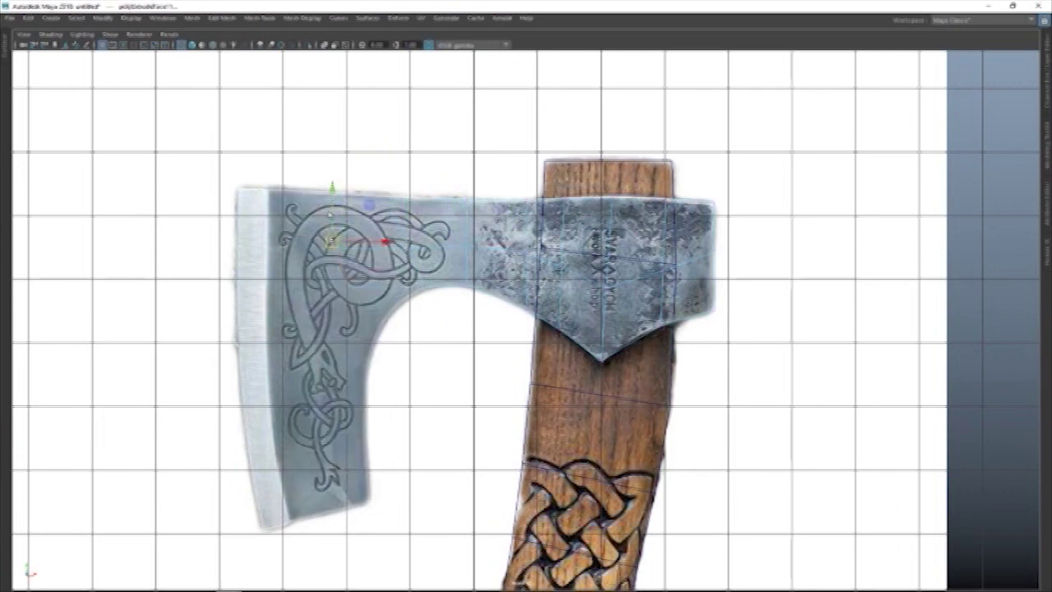
right_click_drag(332, 241, 386, 314)
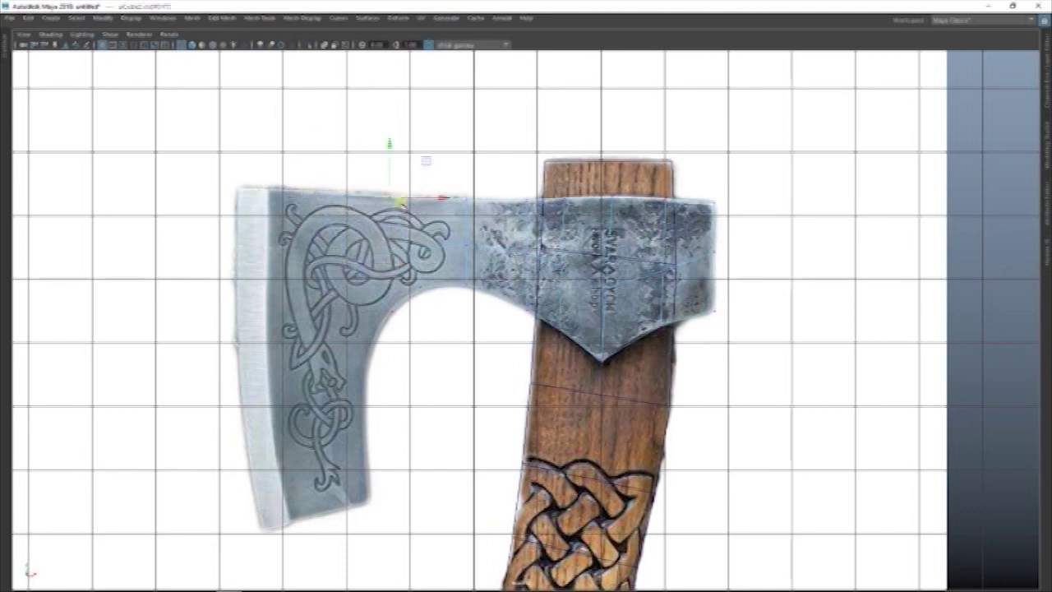
right_click_drag(349, 267, 337, 265)
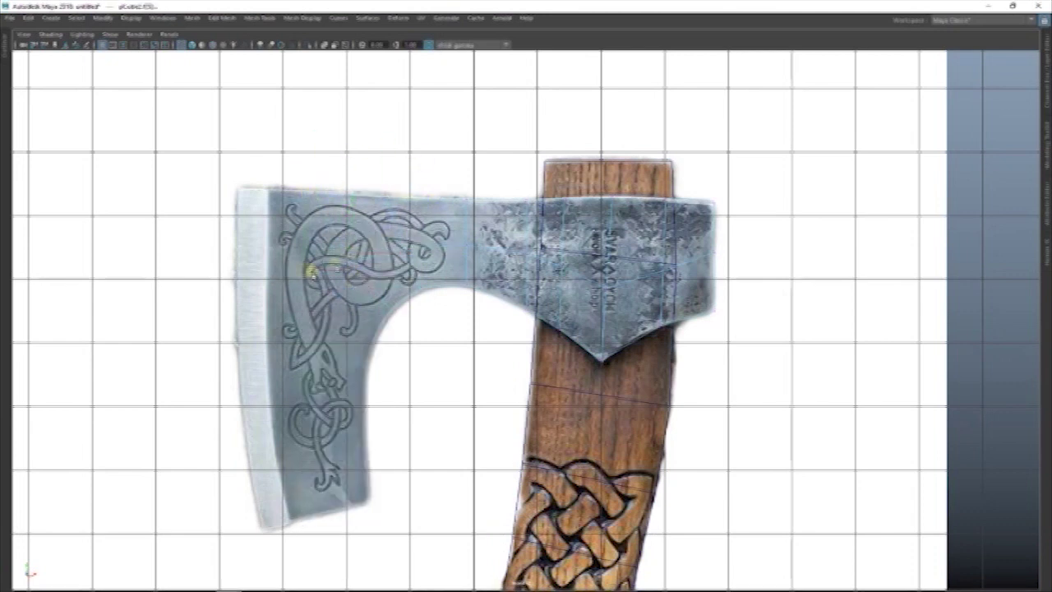
scroll(275, 193, "up", 3)
mouse_move(544, 297)
middle_mouse_down("alt")
mouse_move(442, 297)
mouse_move(491, 277)
middle_mouse_up("alt")
- Cut a new edge across the blade with Multi-Cut, then select a blade face
right_click_drag(510, 315, 461, 254, "shift")
scroll(542, 188, "down", 3)
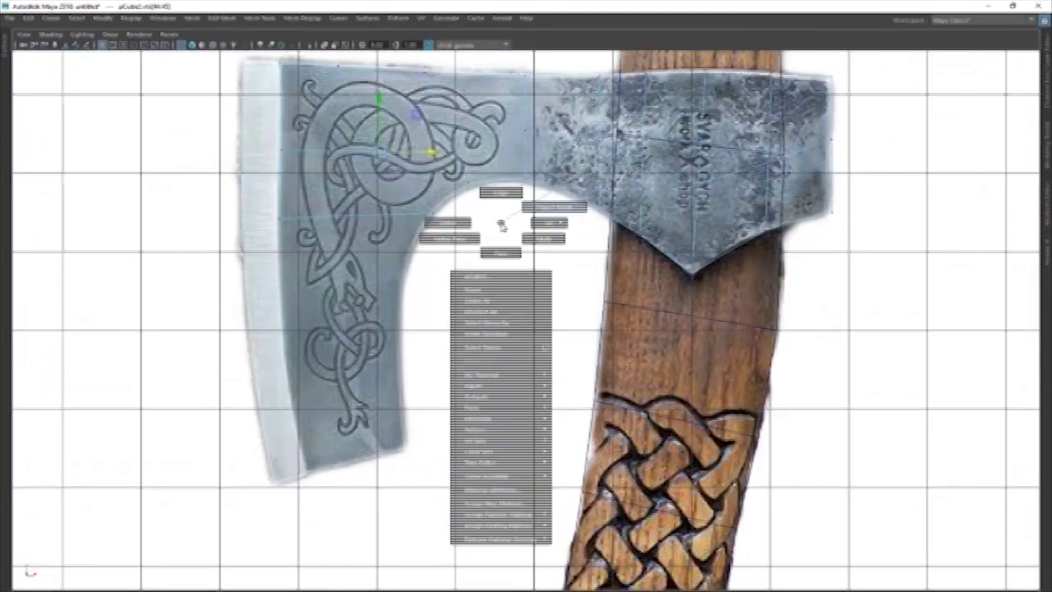
right_click_drag(559, 206, 526, 177, "shift")
left_click(380, 141, "shift")
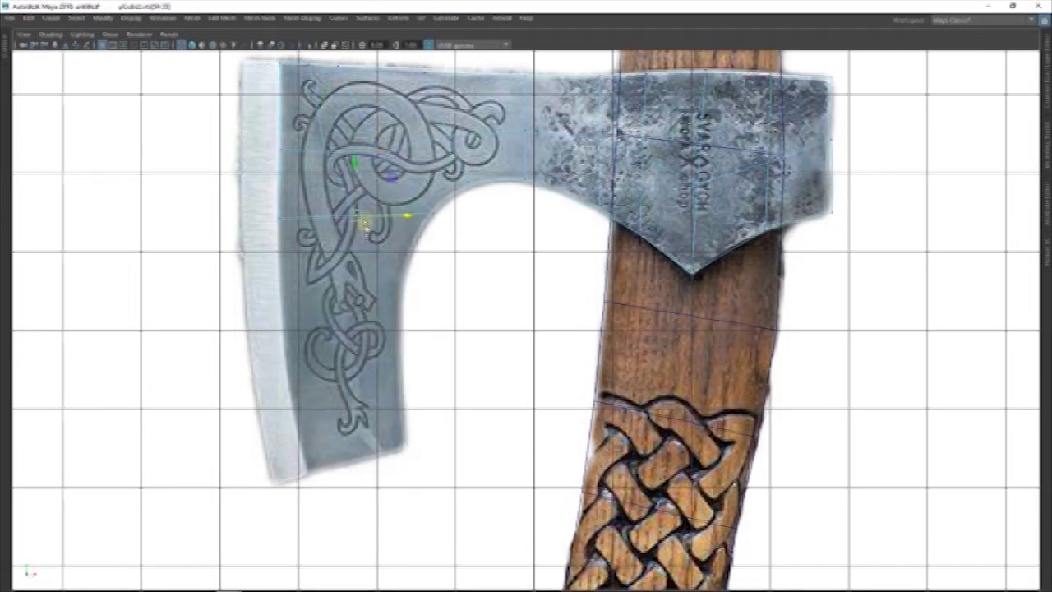
right_click_drag(444, 237, 446, 265, "shift")
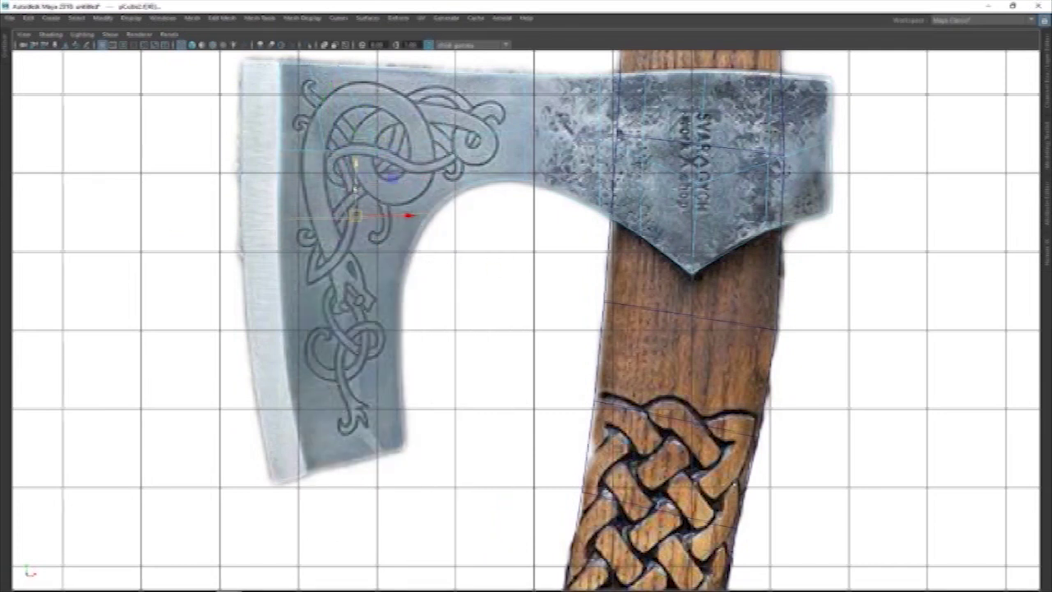
left_click(385, 218)
right_click_drag(340, 276, 337, 323, "shift")
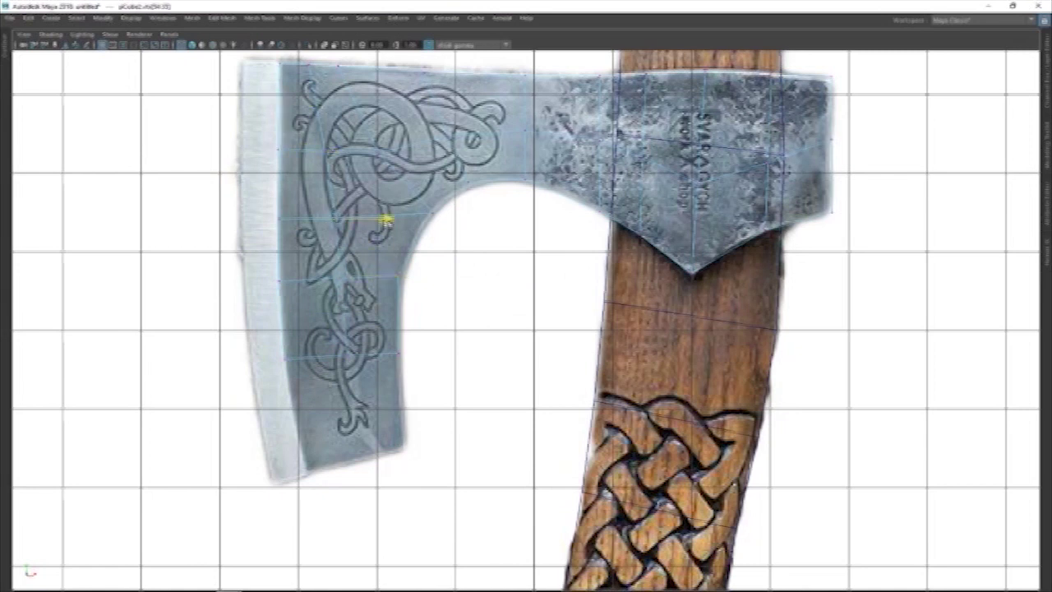
- Extrude the blade face downward three times and orbit to check it in 3D
right_click_drag(375, 223, 427, 202, "shift")
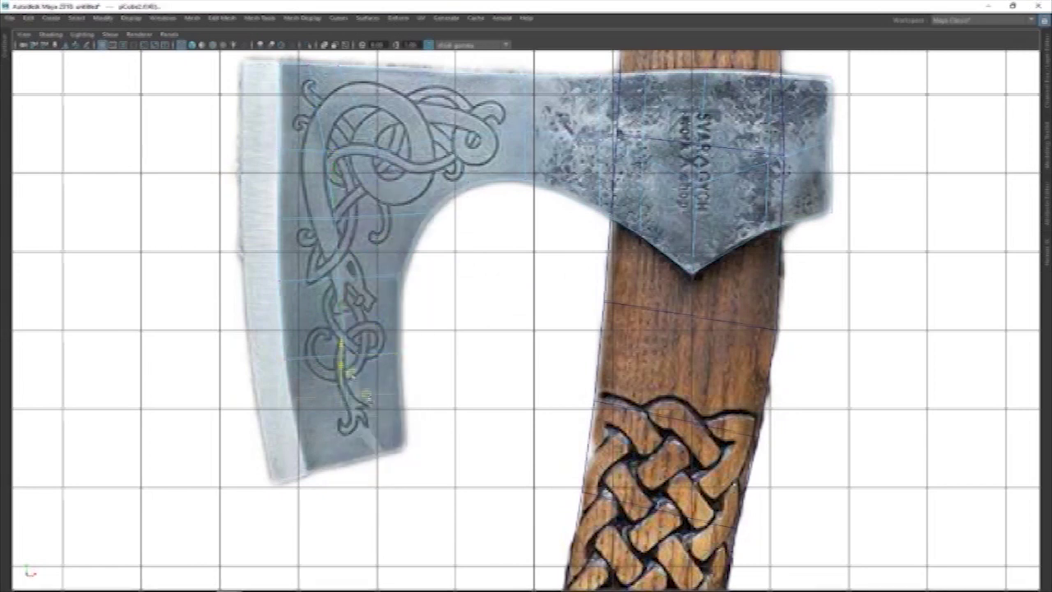
right_click_drag(465, 263, 348, 418, "shift")
middle_click_drag(348, 418, 360, 244, "alt")
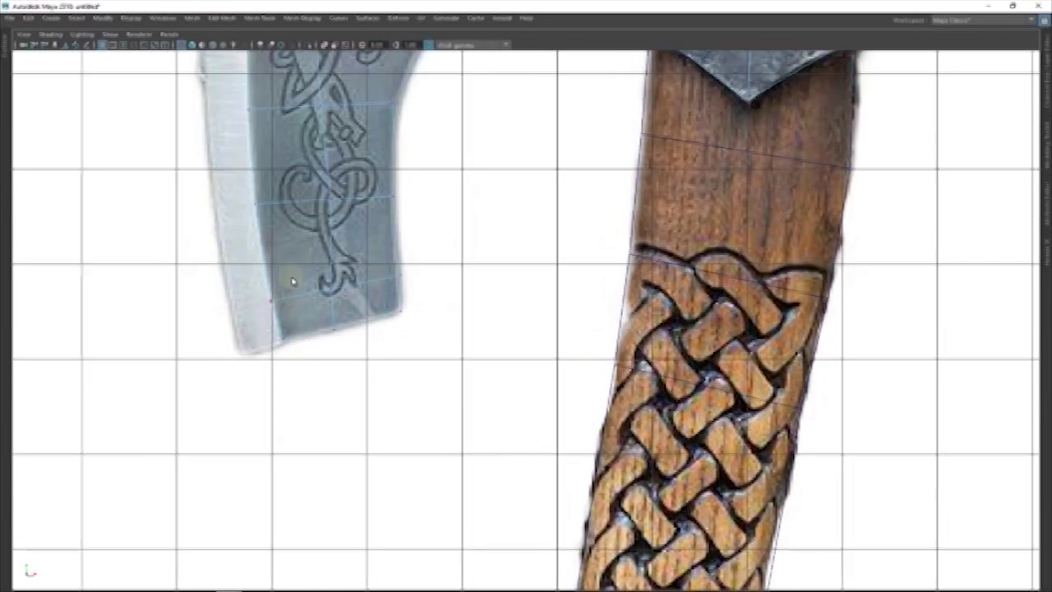
middle_click_drag(303, 268, 314, 270, "alt")
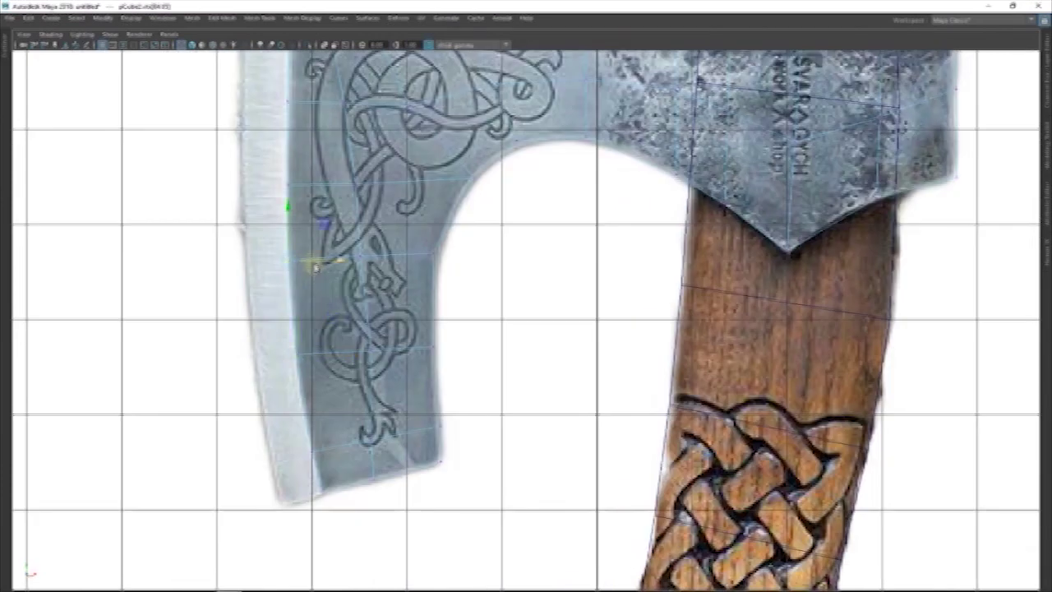
scroll(315, 269, "down", 3)
scroll(308, 259, "down", 3)
mouse_move(304, 254)
left_mouse_down("alt")
mouse_move(709, 380)
mouse_move(841, 222)
left_mouse_up("alt")
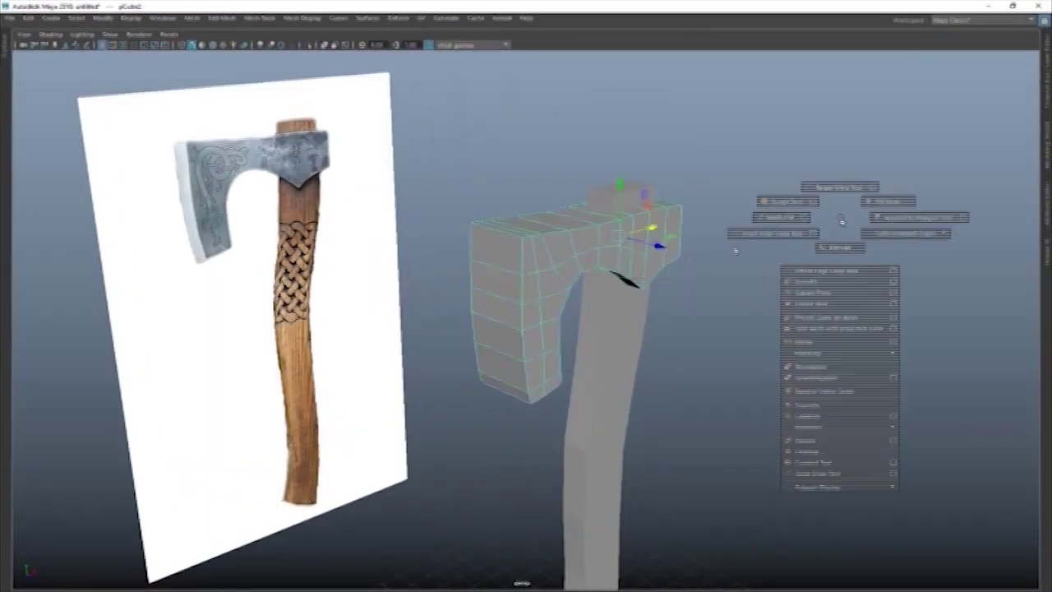
mouse_move(498, 232)
left_mouse_down("alt")
mouse_move(526, 265)
mouse_move(746, 174)
left_mouse_up("alt")
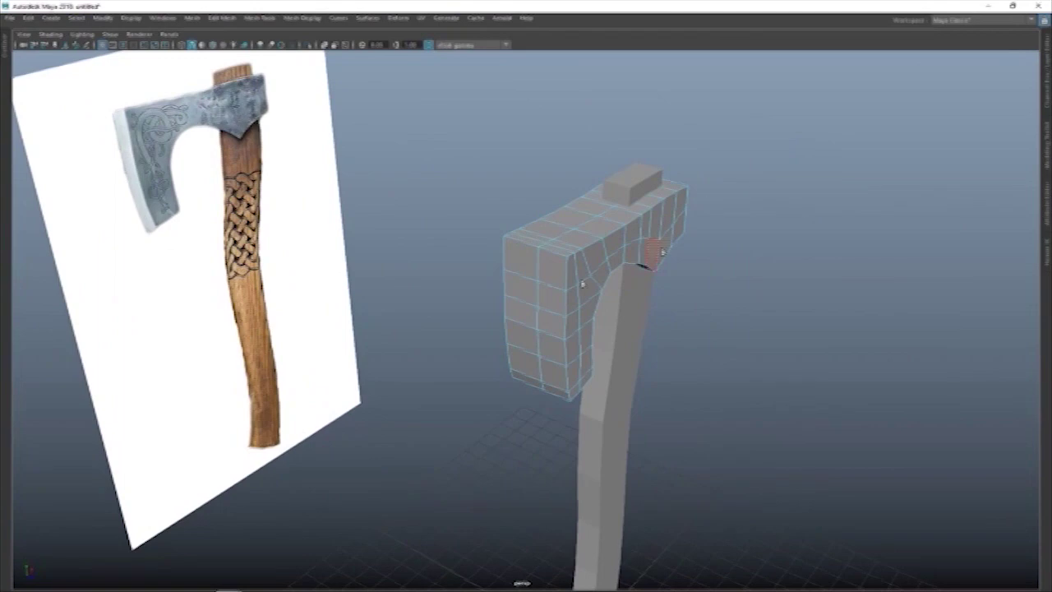
- Select a vertical edge loop on the head and enlarge the front view of the blade
left_click(535, 238)
key("space")
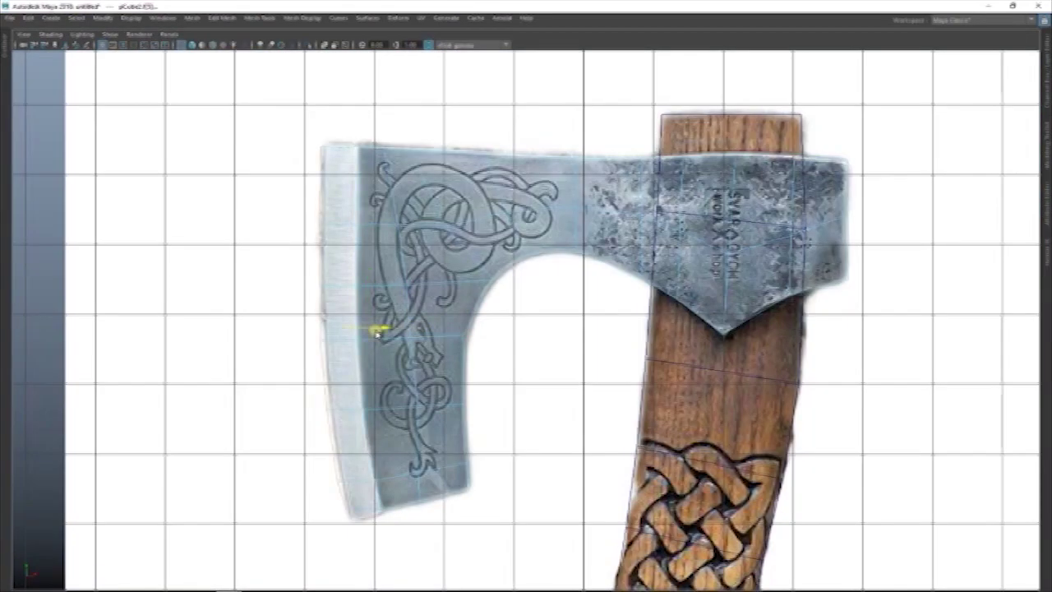
key("space")
left_click(530, 345)
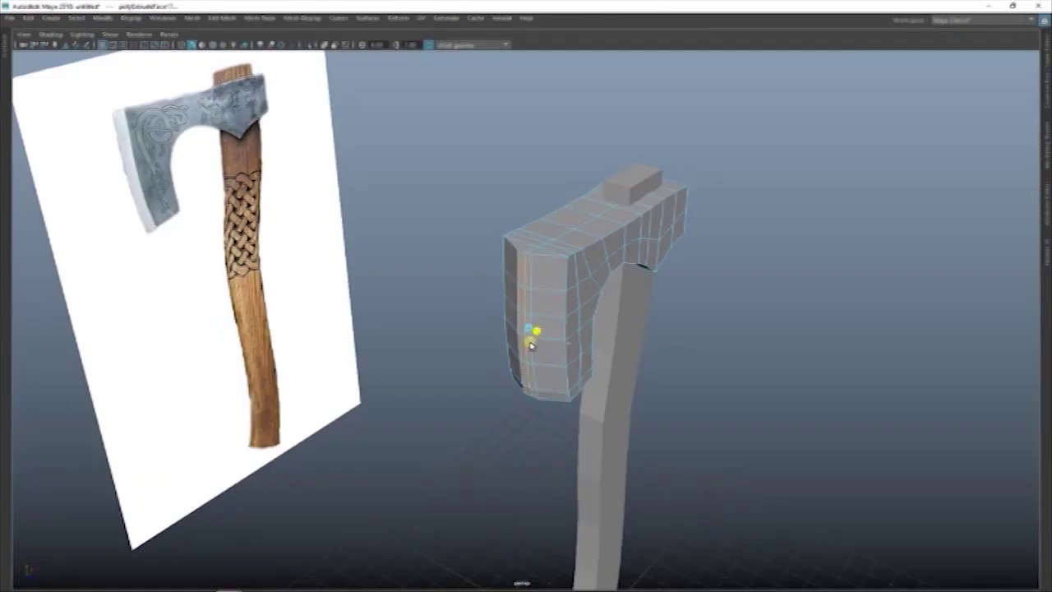
key("space")
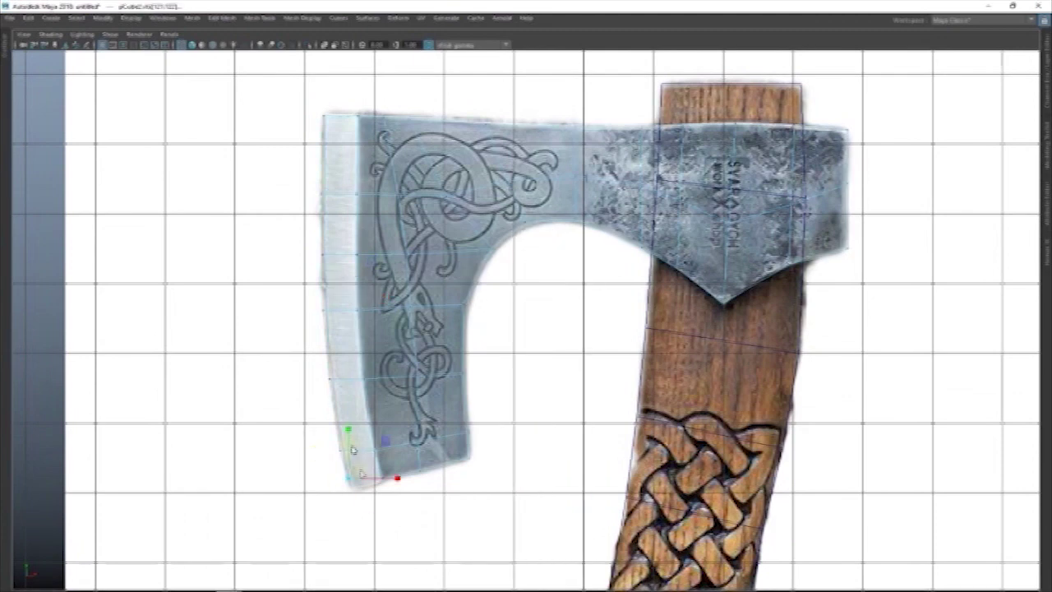
scroll(348, 462, "up", 3)
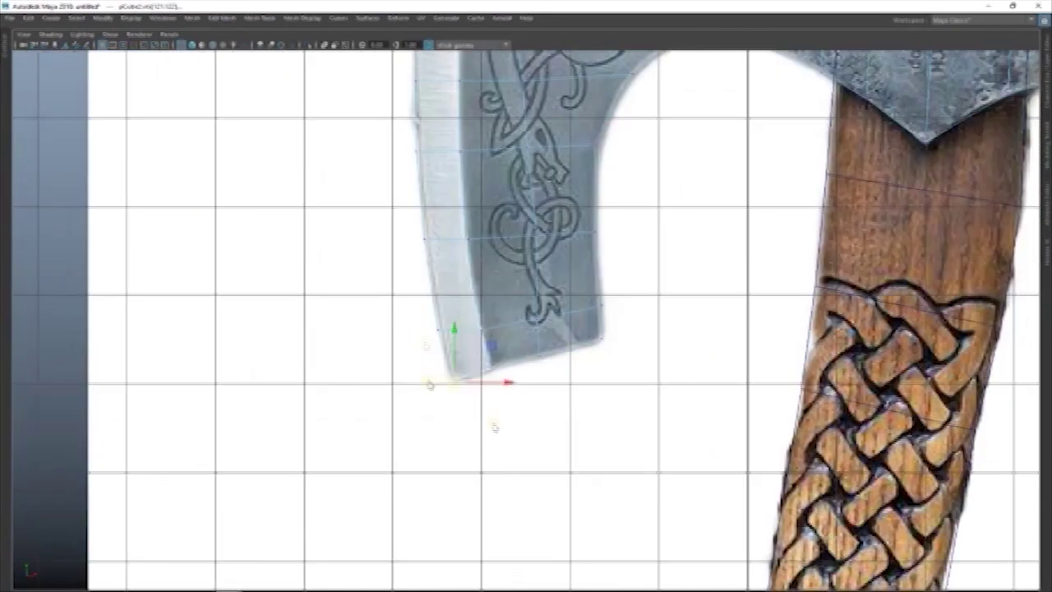
scroll(446, 345, "down", 2)
scroll(446, 345, "down", 2)
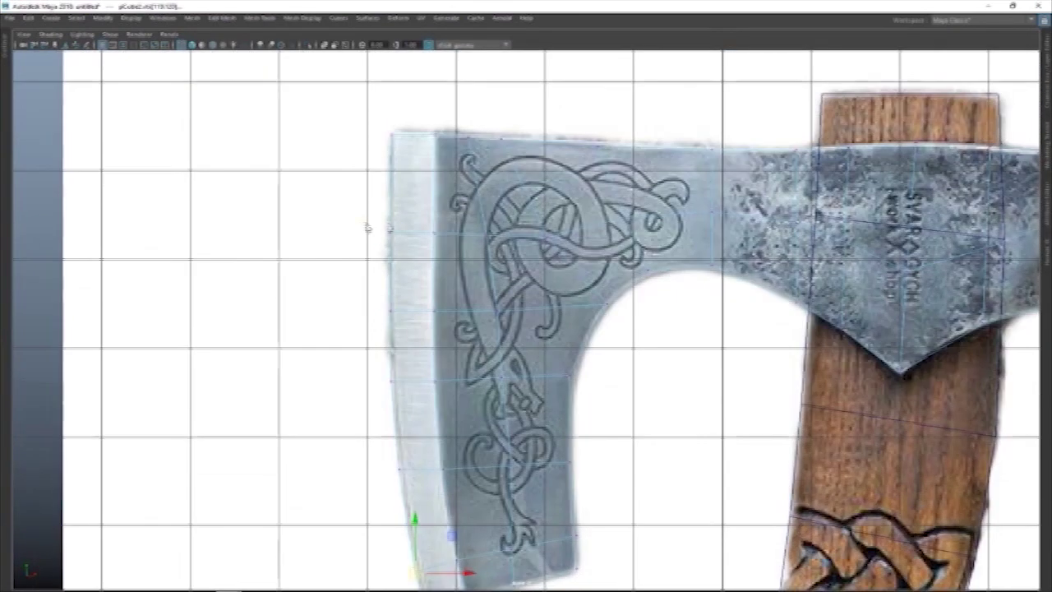
key("space")
key("space")
right_click(804, 243, "shift")
key("space")
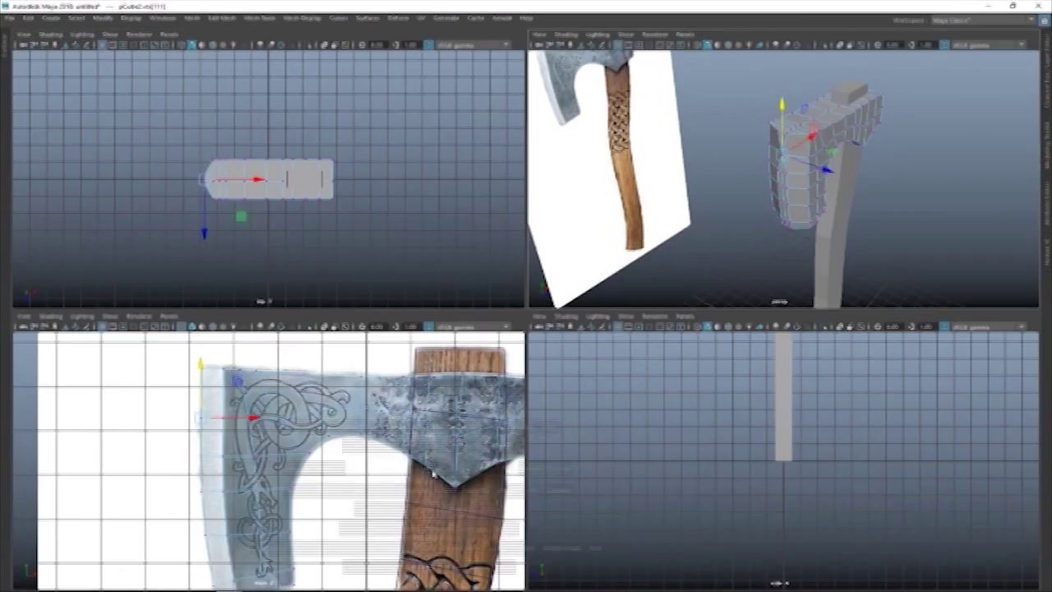
key("space")
- Move the blade's lower-left and top-edge vertices to match the reference, orbiting to check
left_click_drag(440, 502, 464, 574)
key("space")
key("space")
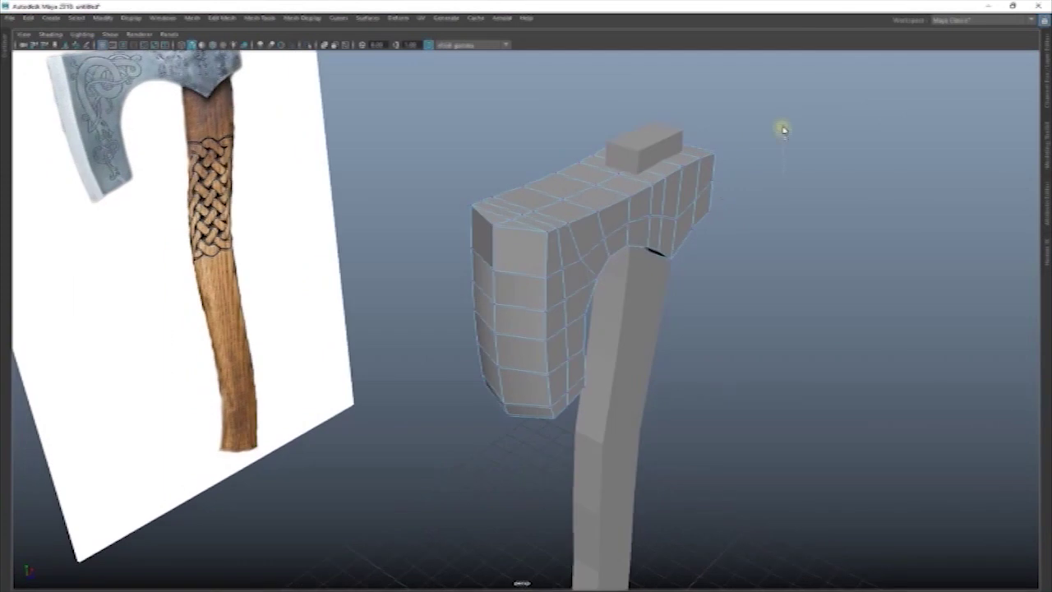
mouse_move(547, 270)
left_mouse_down()
mouse_move(534, 327)
mouse_move(482, 340)
left_mouse_up()
left_click(566, 265)
mouse_move(566, 265)
left_mouse_down("alt")
mouse_move(538, 231)
mouse_move(569, 294)
mouse_move(526, 347)
mouse_move(448, 355)
left_mouse_up("alt")
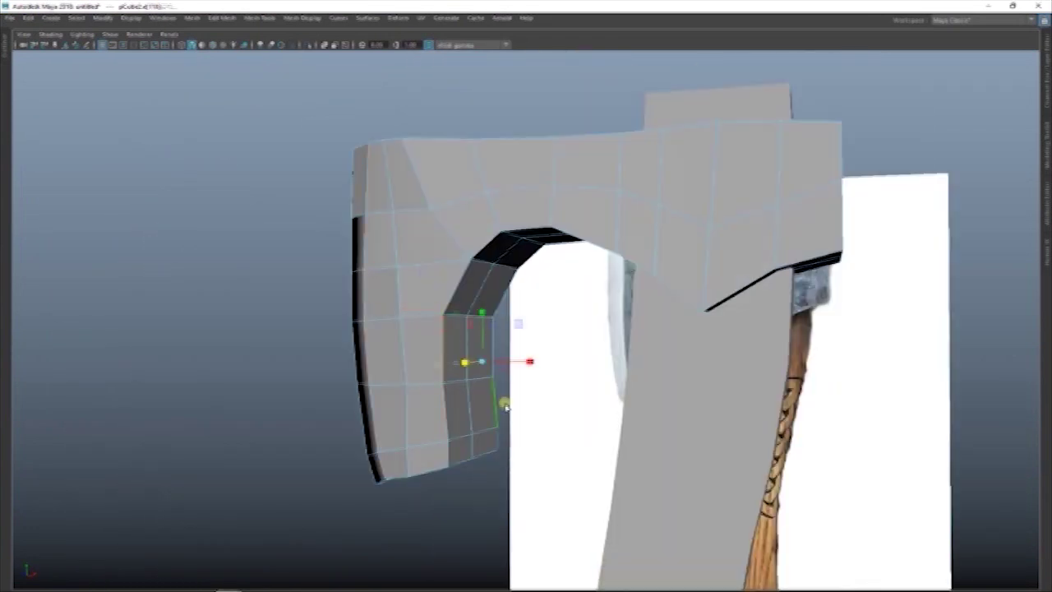
mouse_move(482, 276)
left_mouse_down("alt")
mouse_move(775, 430)
mouse_move(599, 252)
mouse_move(622, 244)
mouse_move(575, 272)
mouse_move(441, 288)
mouse_move(547, 341)
mouse_move(527, 349)
mouse_move(558, 361)
mouse_move(535, 287)
mouse_move(486, 382)
mouse_move(513, 382)
mouse_move(590, 344)
mouse_move(534, 348)
mouse_move(493, 296)
mouse_move(629, 359)
mouse_move(526, 373)
left_mouse_up("alt")
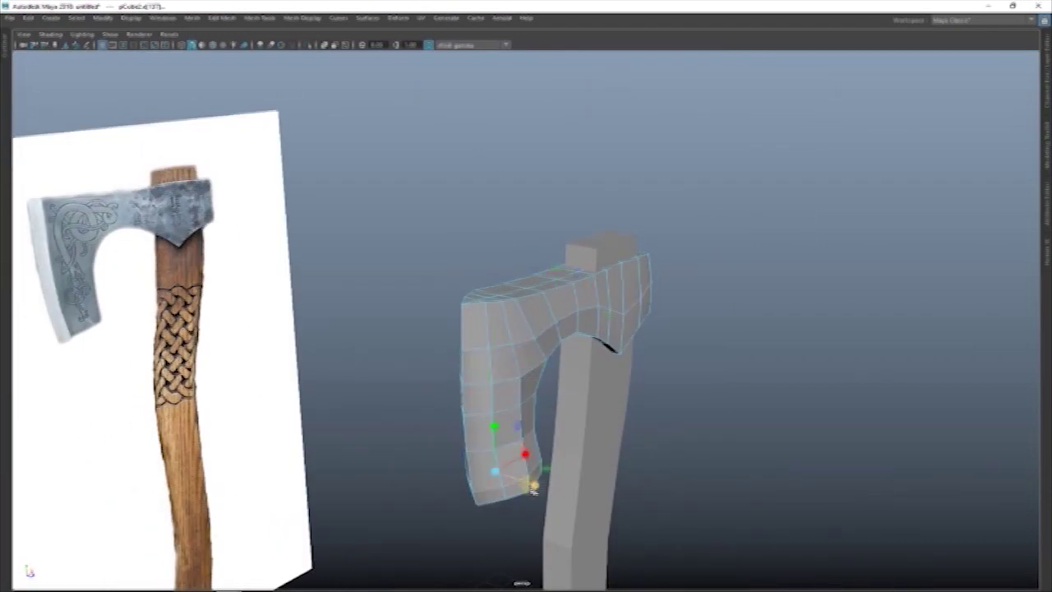
mouse_move(518, 499)
left_mouse_down("alt")
mouse_move(493, 446)
mouse_move(337, 415)
left_mouse_up("alt")
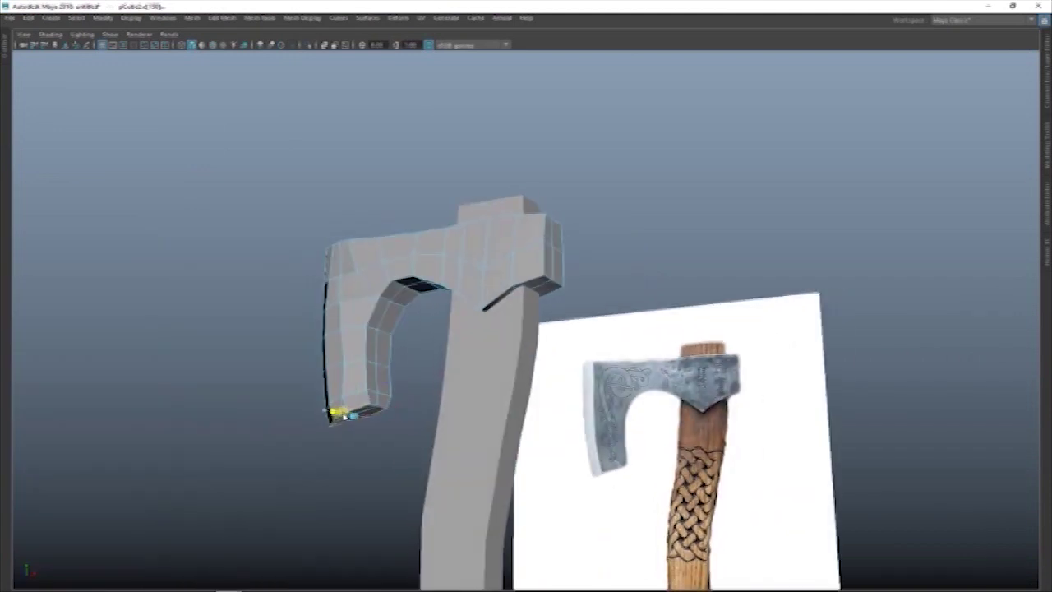
- Pull a blade-tip vertex down to clean up the faces at the blade's bottom tip
scroll(669, 260, "up", 3)
left_click_drag(669, 260, 770, 462, "alt")
right_click_drag(461, 222, 672, 363)
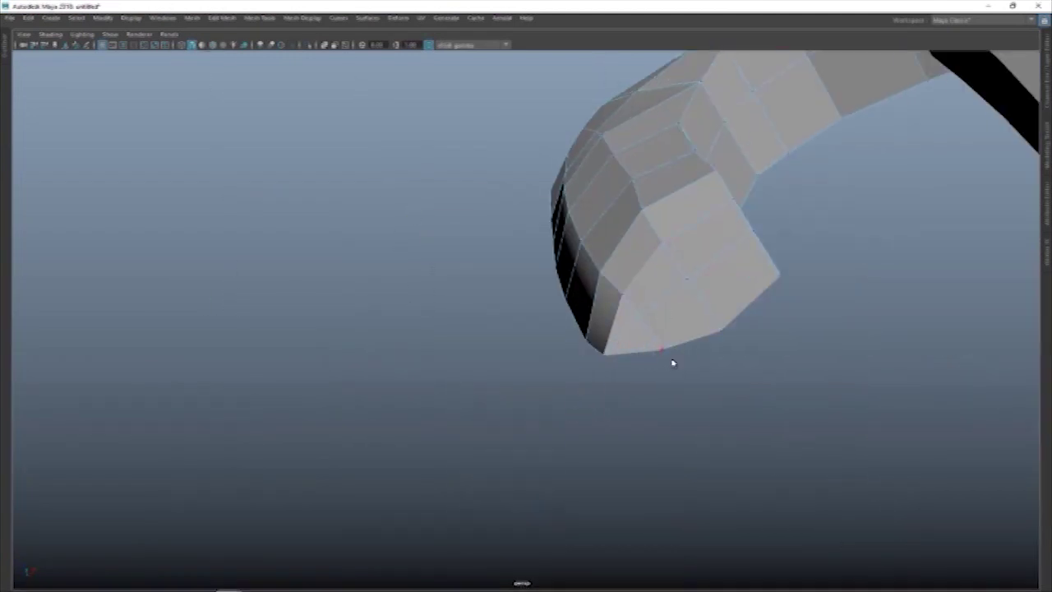
right_click_drag(615, 380, 683, 348)
mouse_move(682, 347)
left_mouse_down("alt")
mouse_move(717, 279)
mouse_move(662, 252)
mouse_move(727, 325)
left_mouse_up("alt")
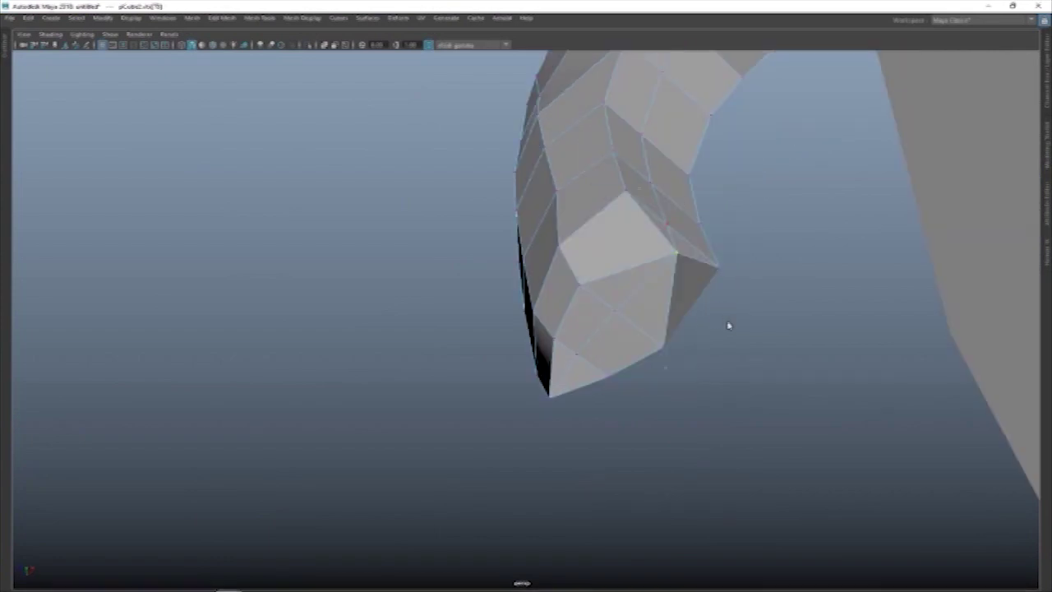
left_click_drag(587, 296, 614, 321)
mouse_move(559, 343)
left_mouse_down("alt")
mouse_move(545, 403)
mouse_move(653, 493)
mouse_move(493, 305)
mouse_move(710, 433)
mouse_move(560, 444)
left_mouse_up("alt")
- Orbit around the axe head to review the blade edge in the four-view layout
left_click_drag(685, 342, 411, 228, "alt")
right_click_drag(411, 227, 562, 386)
right_click_drag(430, 277, 411, 413)
mouse_move(411, 414)
left_mouse_down("alt")
mouse_move(732, 317)
mouse_move(654, 485)
mouse_move(500, 211)
left_mouse_up("alt")
right_click_drag(498, 169, 557, 394)
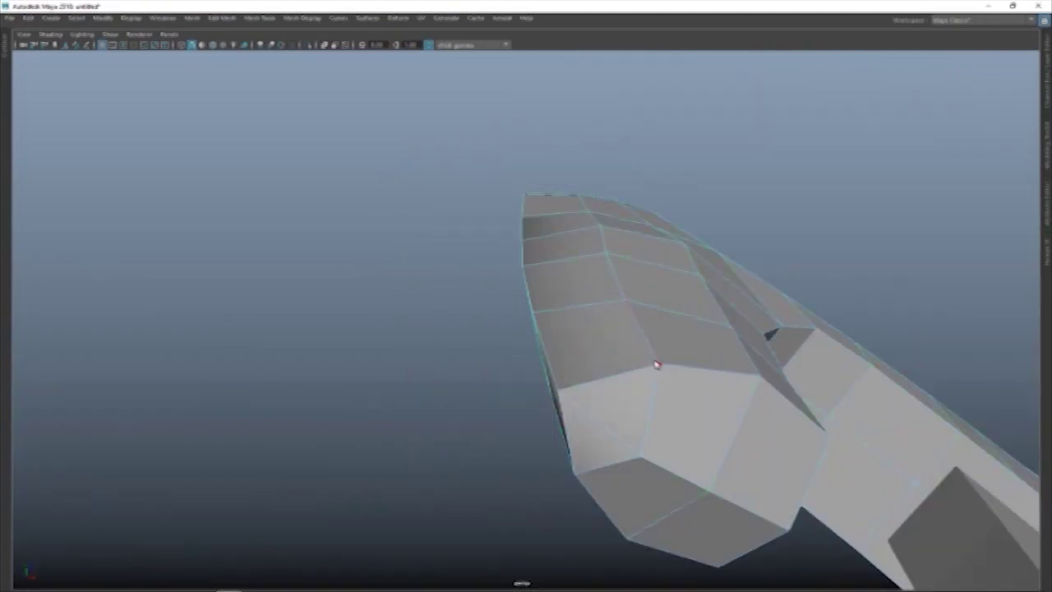
key("space")
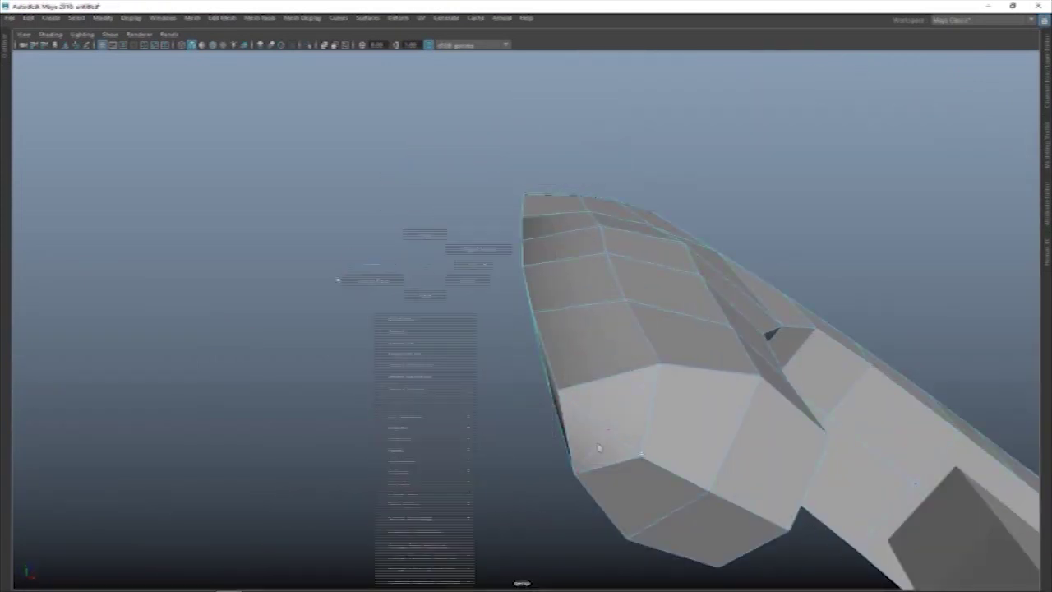
key("space")
key("space")
left_click(855, 222)
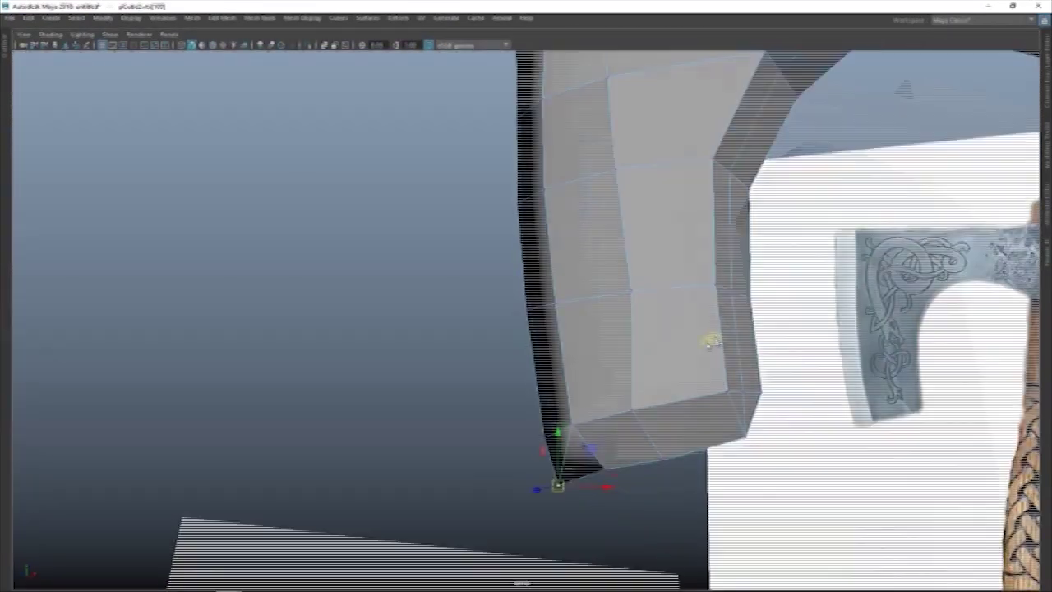
mouse_move(858, 224)
left_mouse_down("alt")
mouse_move(635, 349)
mouse_move(526, 382)
left_mouse_up("alt")
key("ctrl+1")
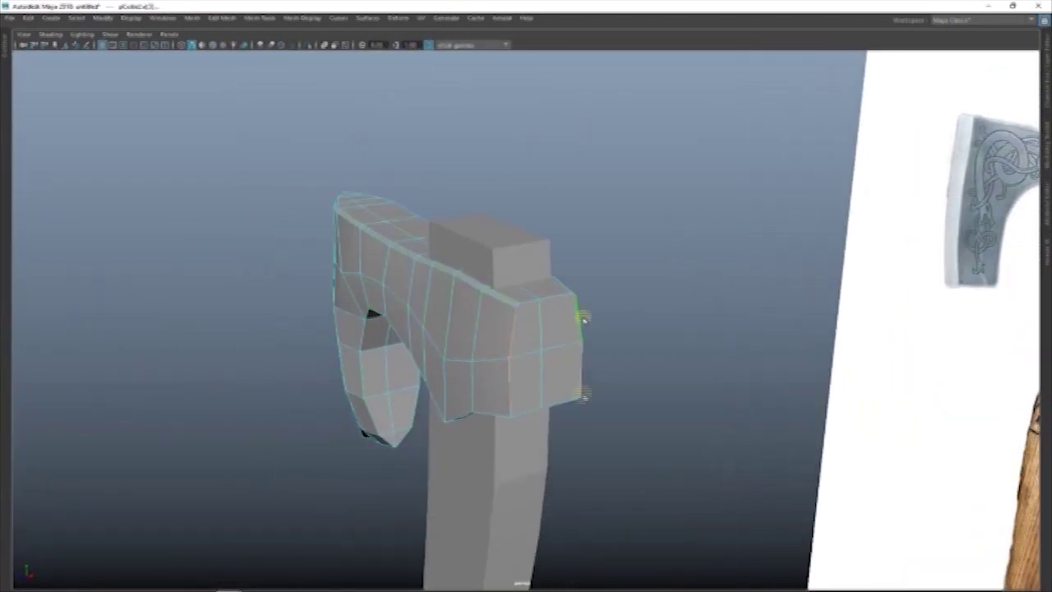
- Insert an edge loop across the axe head, pull in the blade's inner edge, and preview it smoothed
left_click(557, 306)
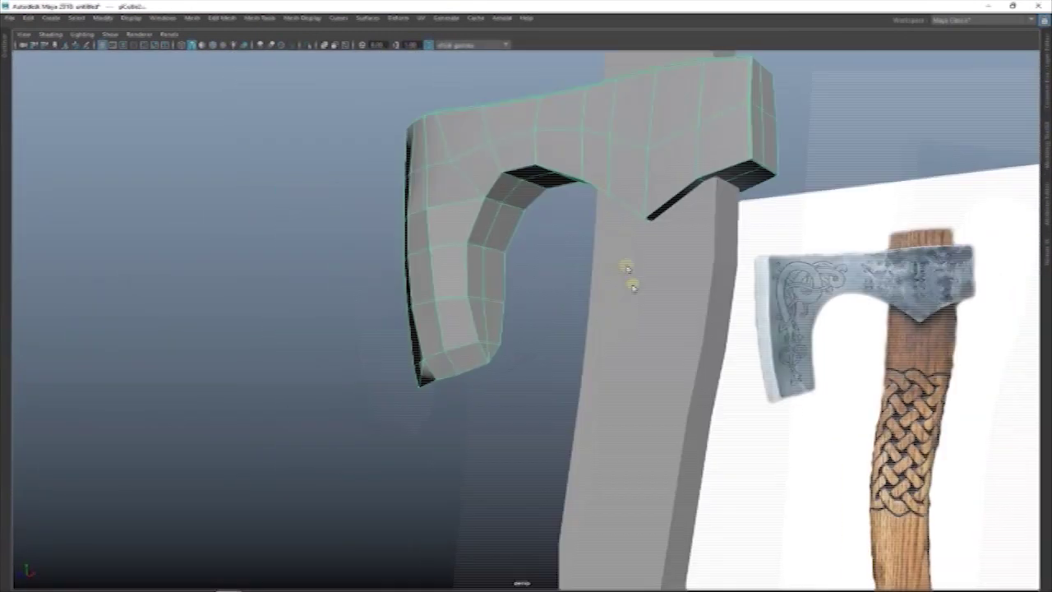
right_click_drag(528, 297, 519, 324, "shift")
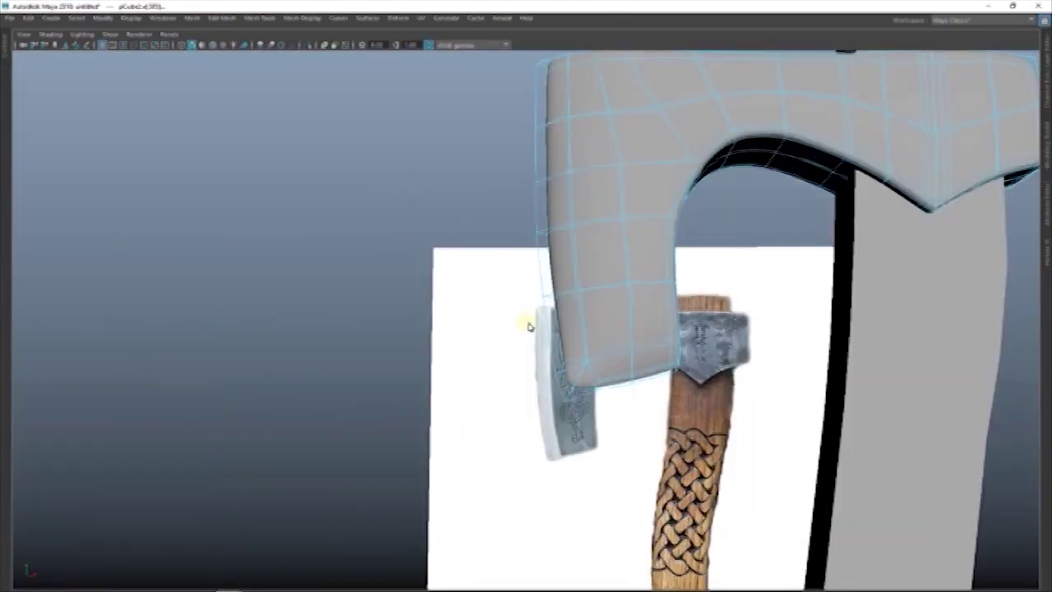
key("1")
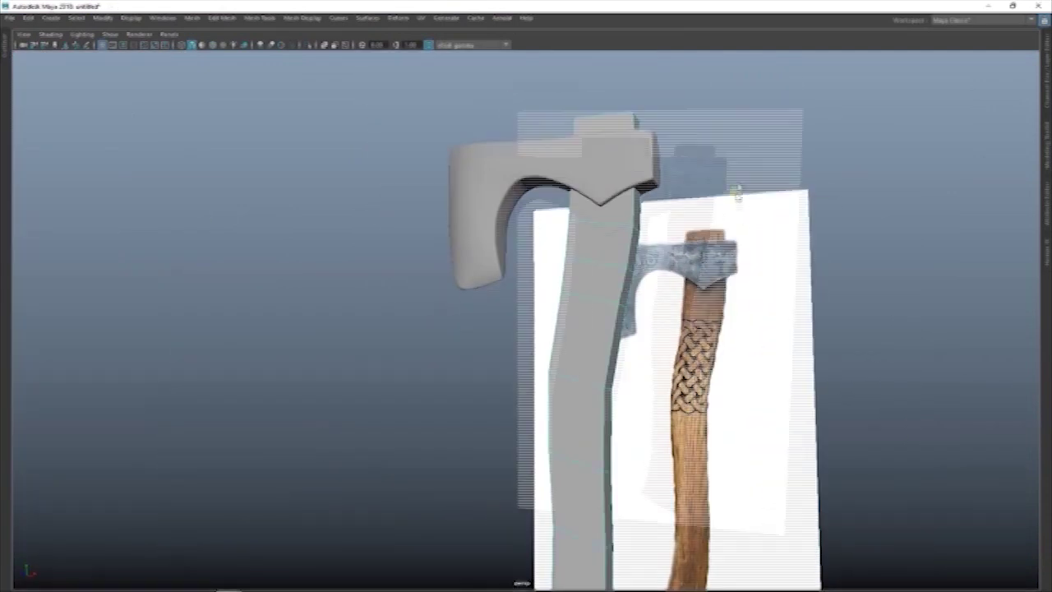
right_click_drag(647, 167, 698, 108, "shift")
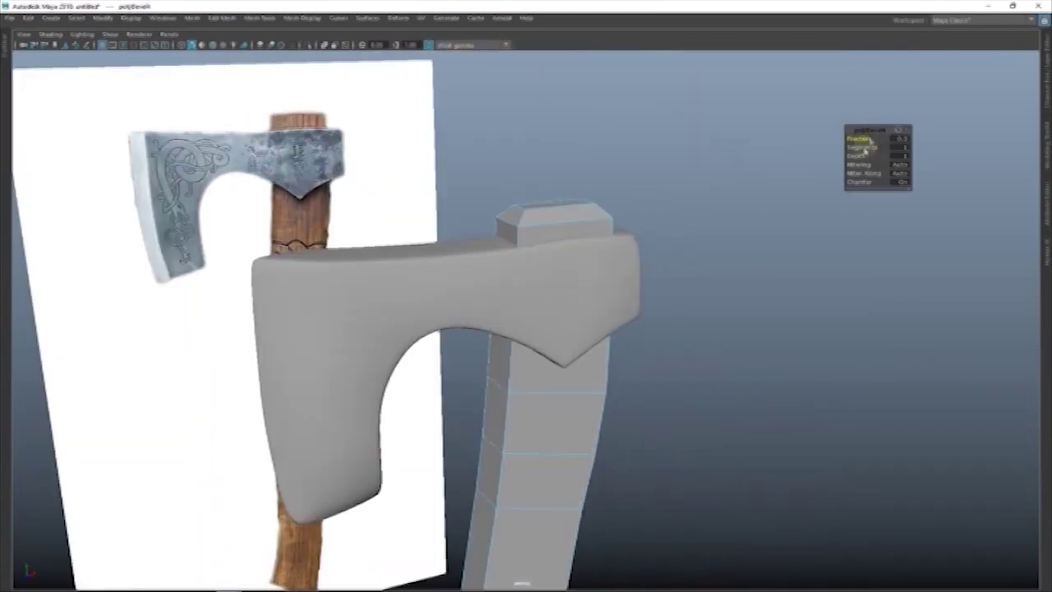
- Narrow the handle-top bevel's fraction and switch to editing the handle's vertices
left_click_drag(865, 150, 718, 154)
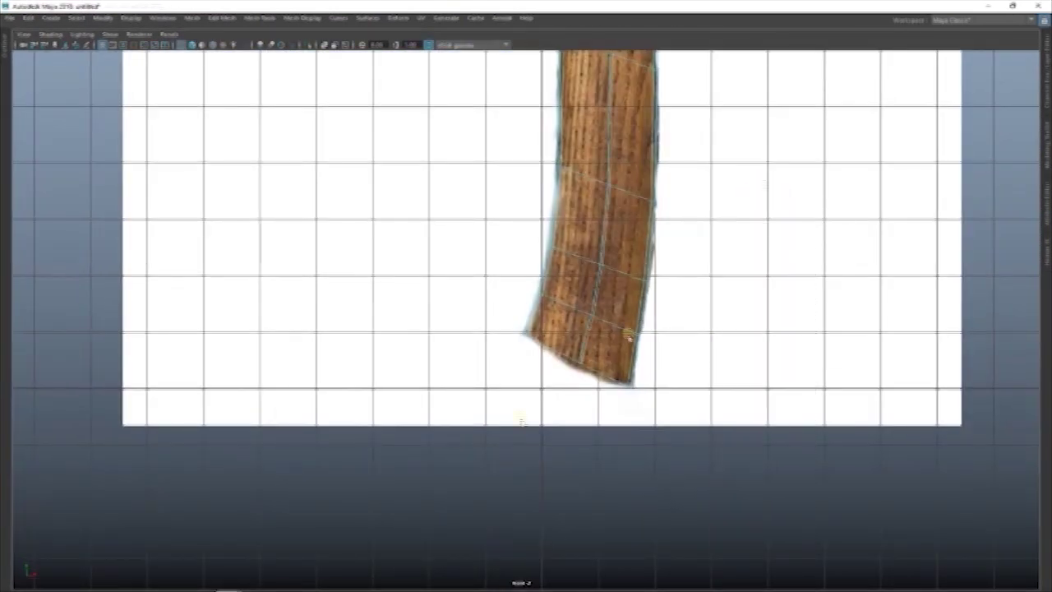
right_click_drag(580, 374, 576, 362)
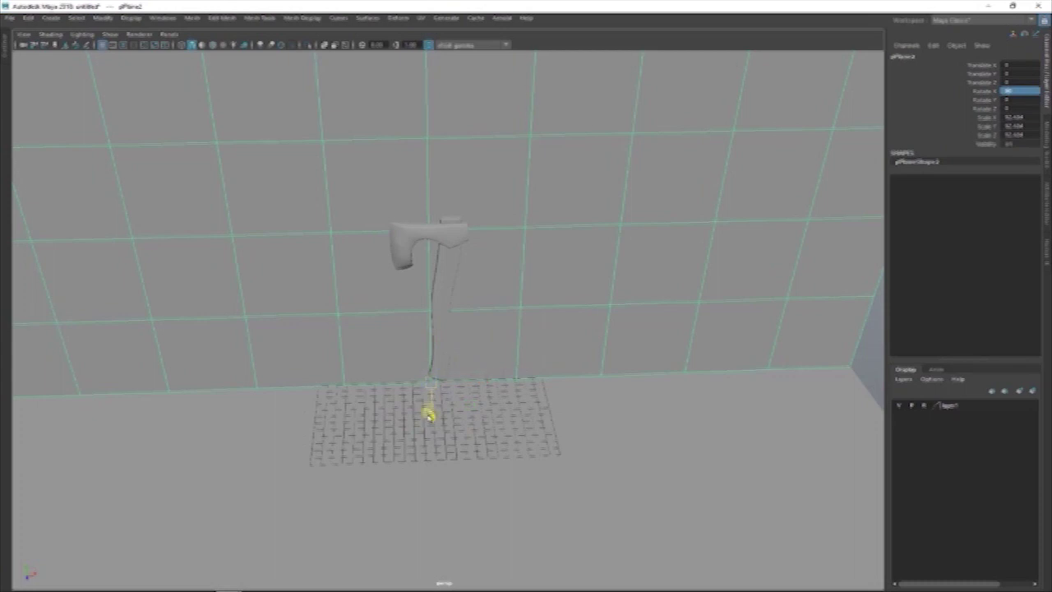
- Hide the reference image layer and add an Arnold area light above the axe
left_click(899, 406)
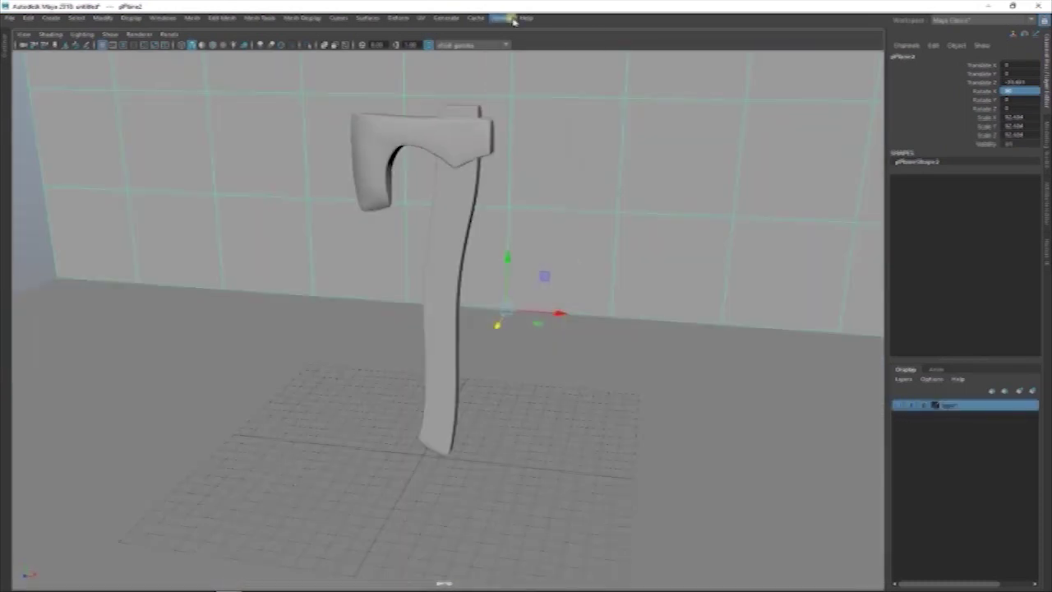
left_click(502, 18)
left_click(648, 94)
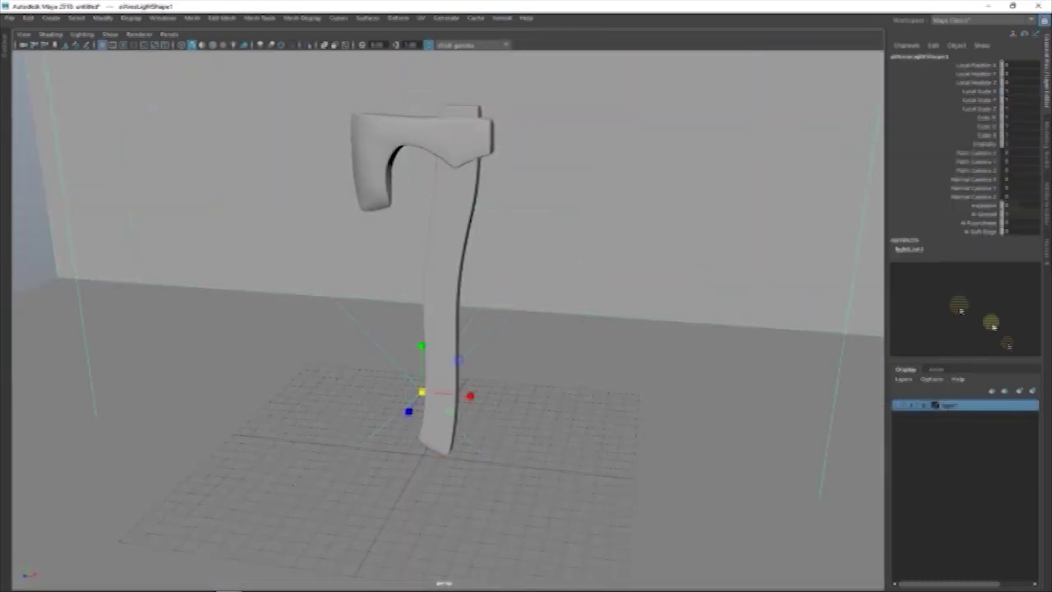
scroll(438, 354, "down", 5)
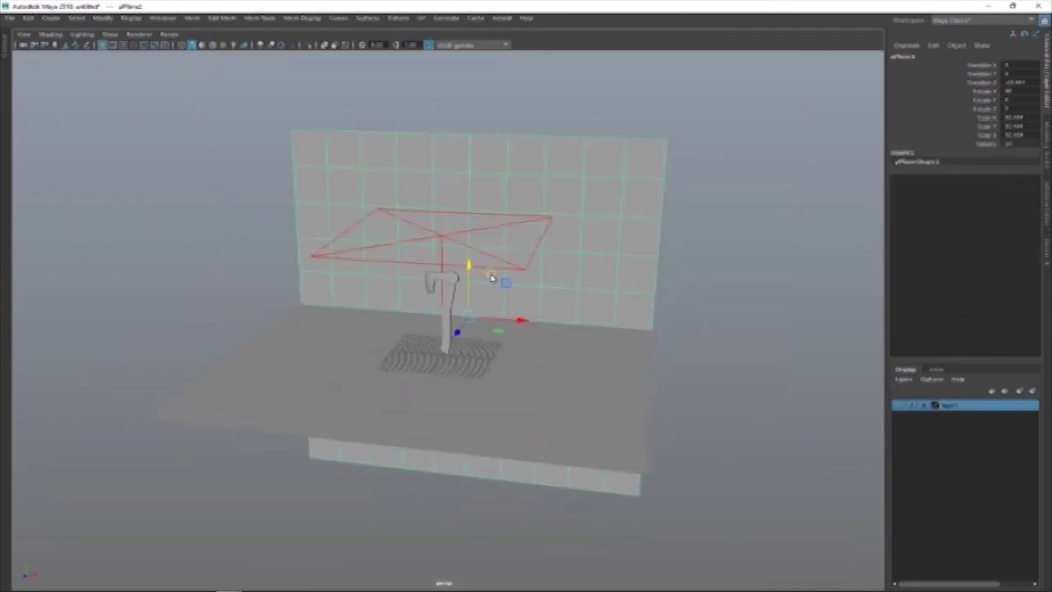
left_click(490, 278)
mouse_move(490, 278)
left_mouse_down("alt")
mouse_move(519, 392)
mouse_move(526, 387)
left_mouse_up("alt")
- Tint the area light salmon pink and start an Arnold render preview
left_click(1047, 196)
left_click(898, 169)
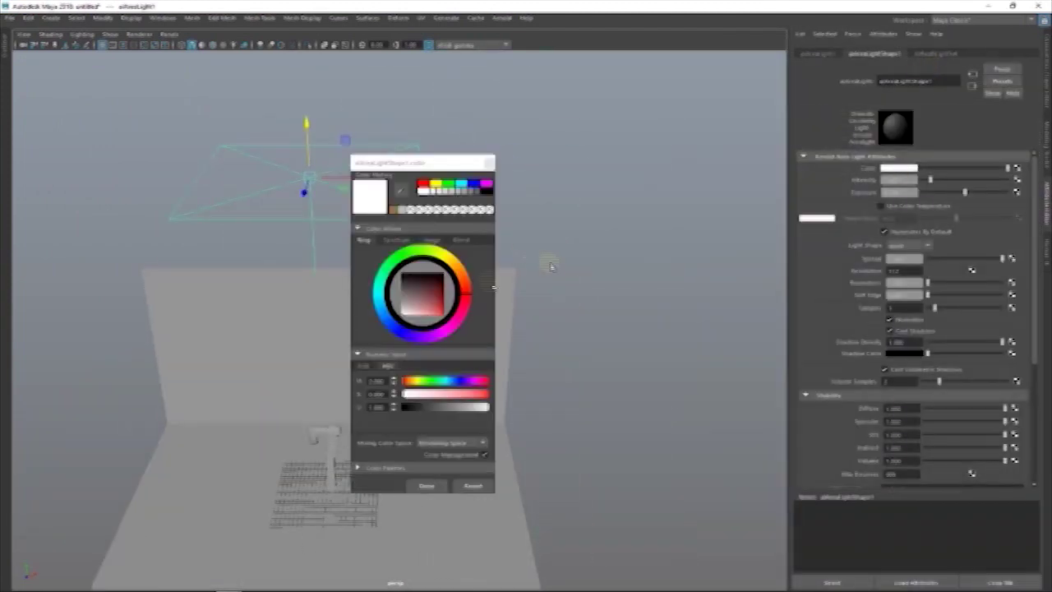
left_click_drag(438, 299, 444, 316)
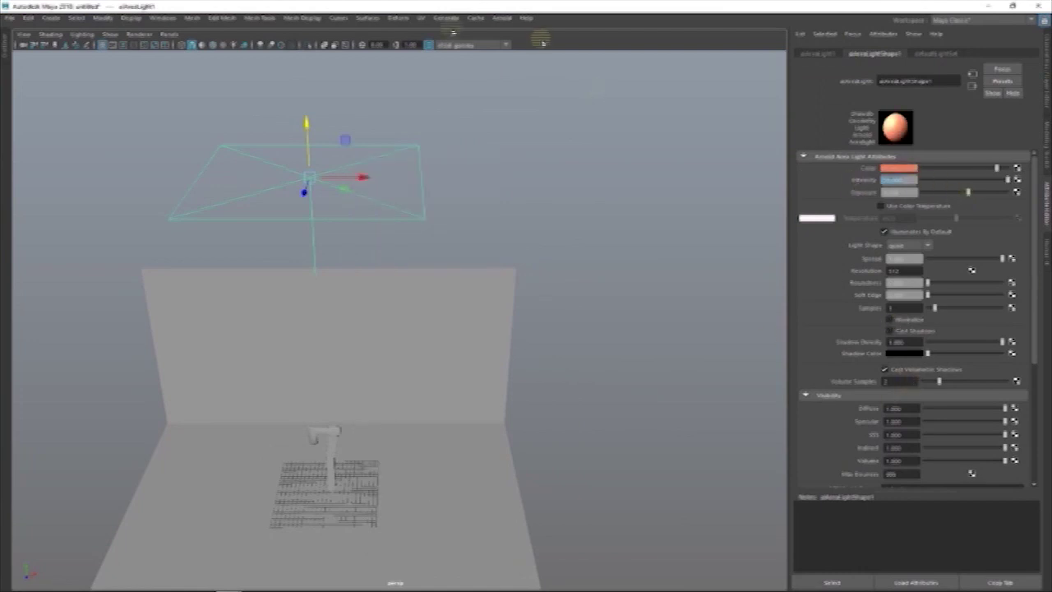
left_click(503, 18)
left_click(530, 40)
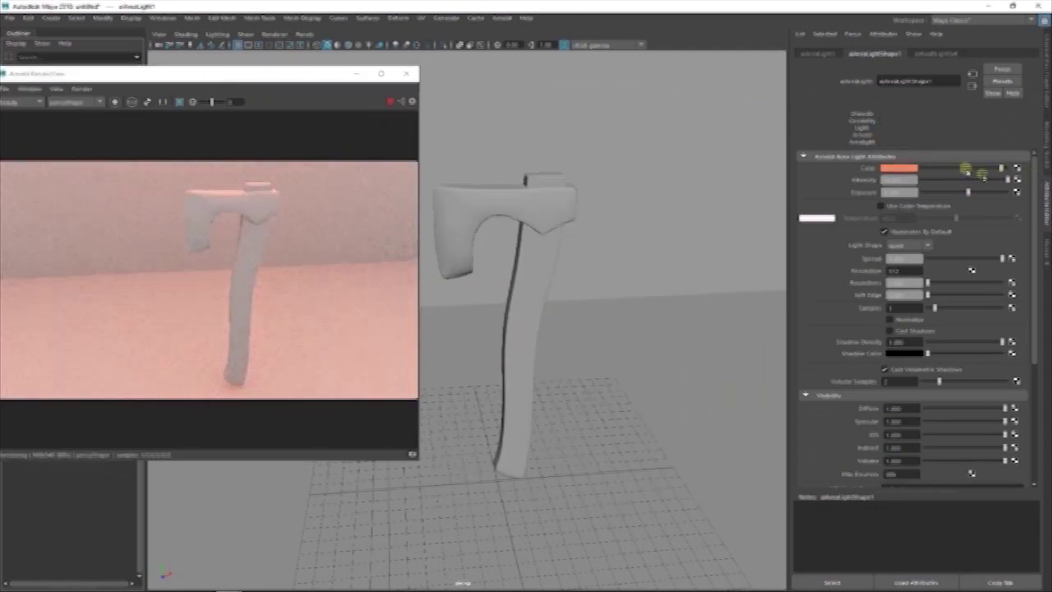
- Toggle Normalize, lower Diffuse to 0.875 and Specular, and view the maximized render from eye level
left_click(890, 318)
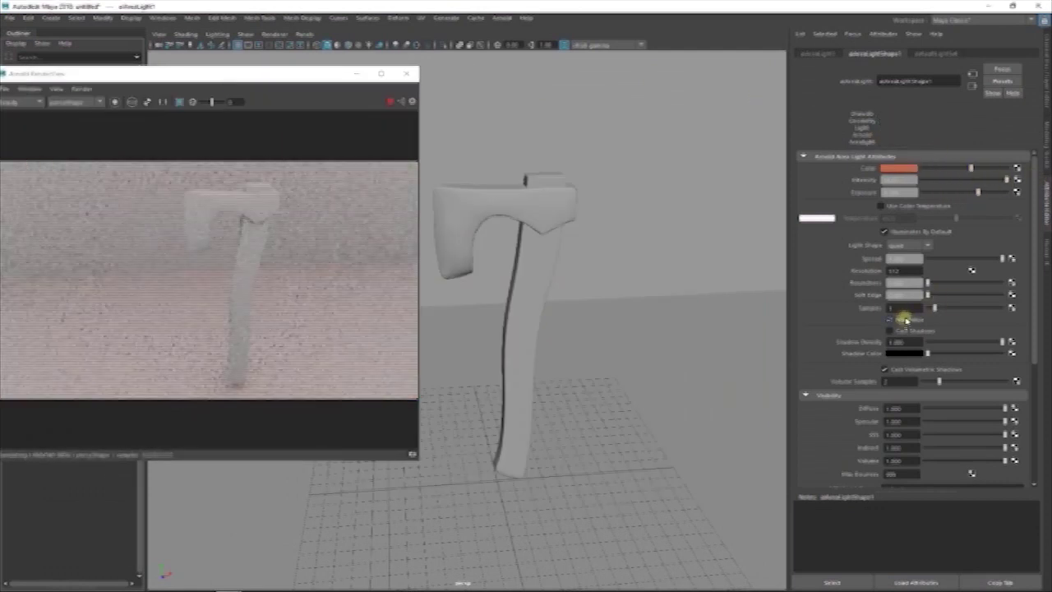
left_click_drag(958, 406, 932, 403)
left_click(381, 73)
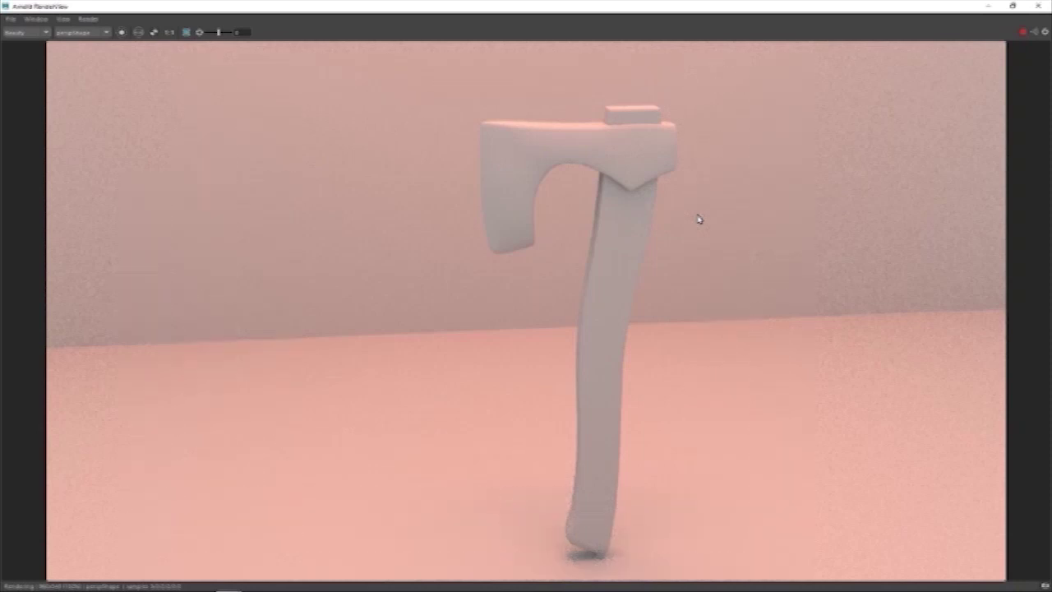
mouse_move(698, 219)
left_mouse_down("alt")
mouse_move(779, 319)
mouse_move(705, 336)
mouse_move(665, 368)
mouse_move(621, 376)
mouse_move(727, 291)
mouse_move(637, 273)
left_mouse_up("alt")
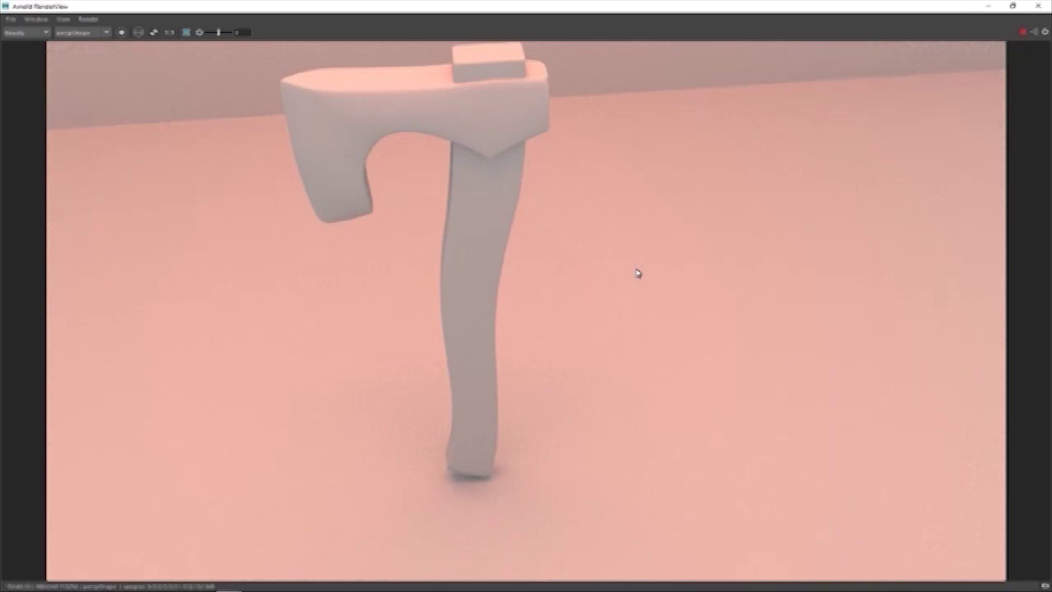
mouse_move(637, 273)
left_mouse_down("alt")
mouse_move(629, 254)
mouse_move(467, 230)
mouse_move(606, 272)
left_mouse_up("alt")
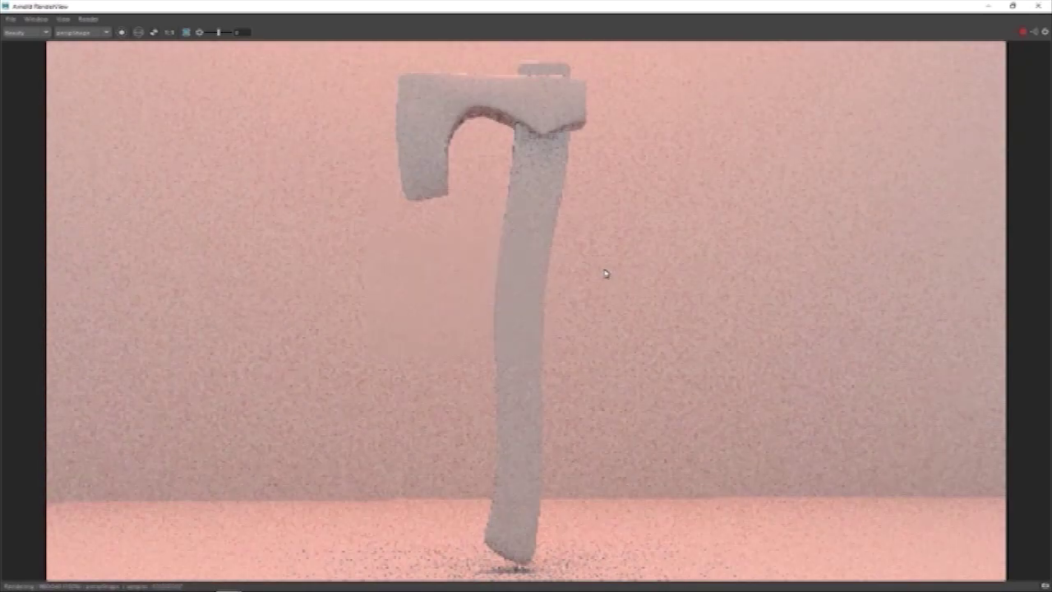